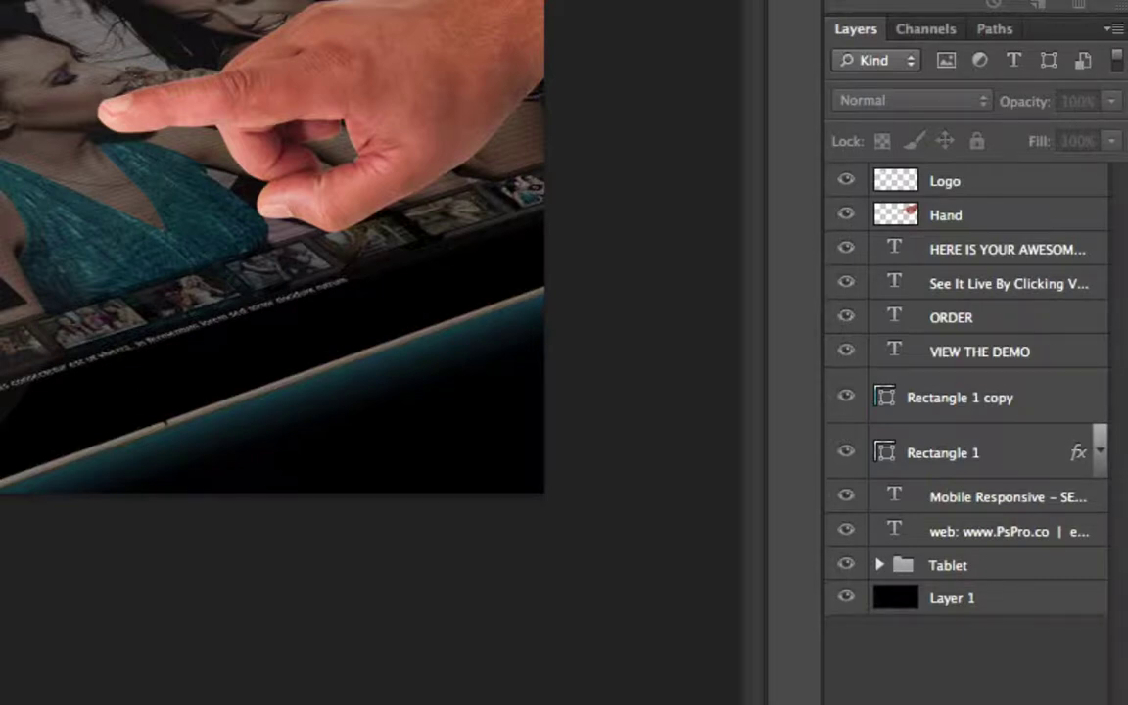
# Step: Select the Logo layer and drag the PsPro logo onto the flyer
pyautogui.click(979, 180)
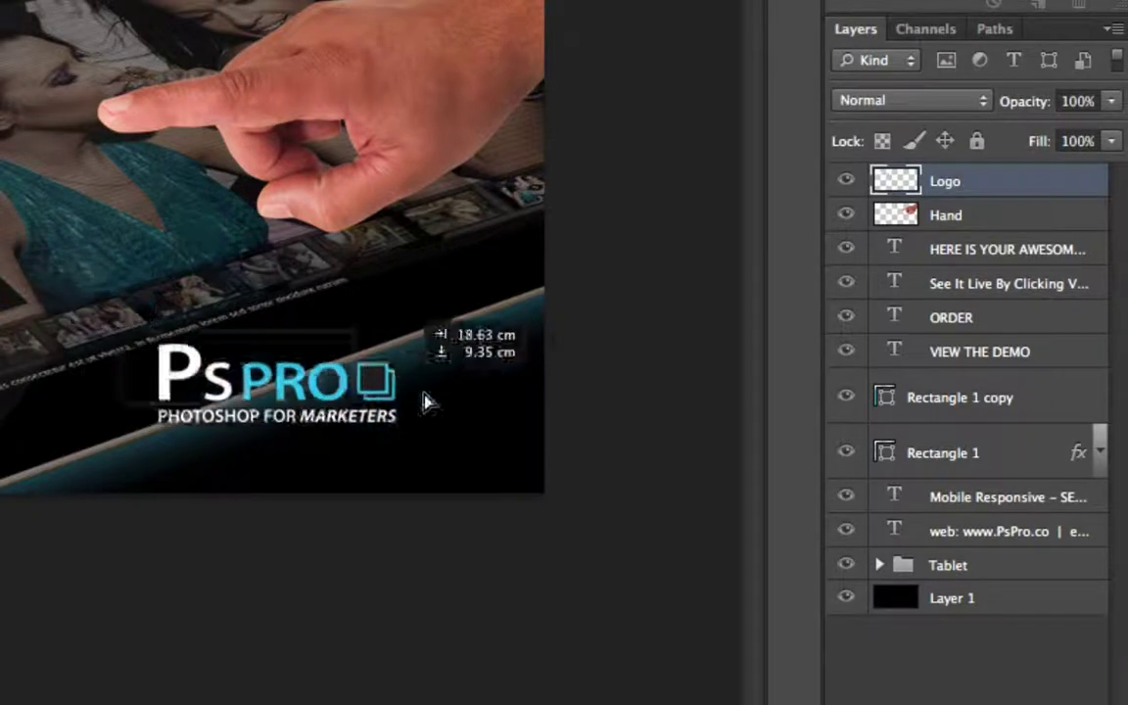
pyautogui.moveTo(428, 395); pyautogui.dragTo(473, 345)
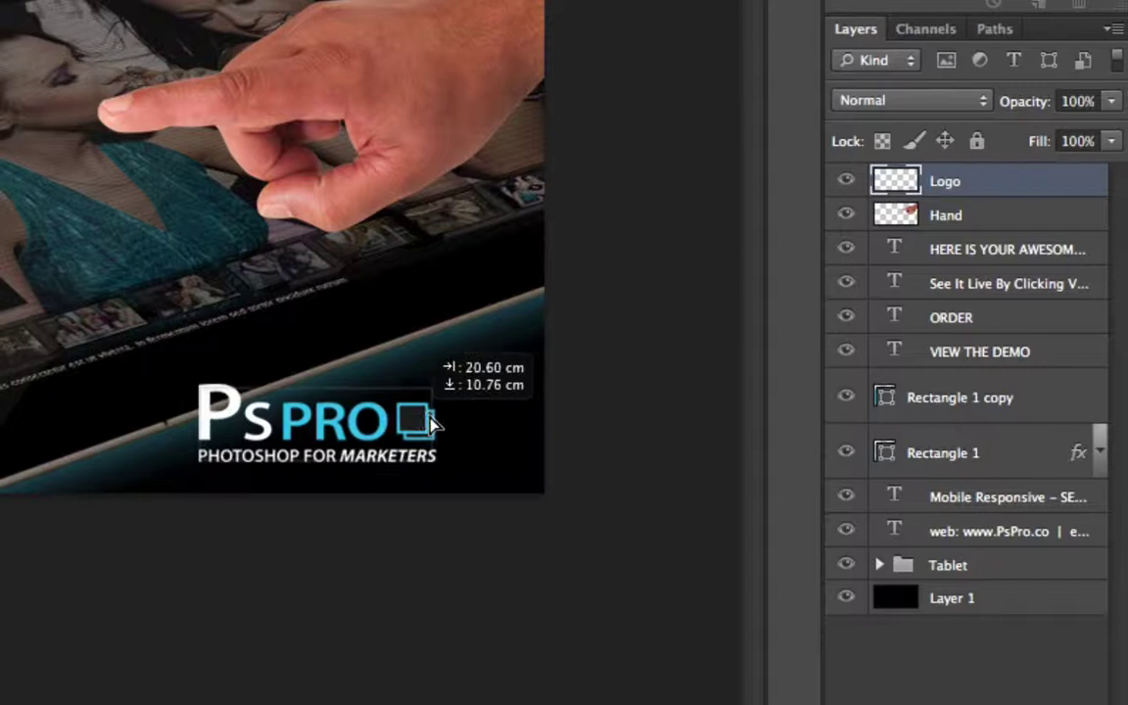
pyautogui.moveTo(433, 420); pyautogui.dragTo(468, 441)
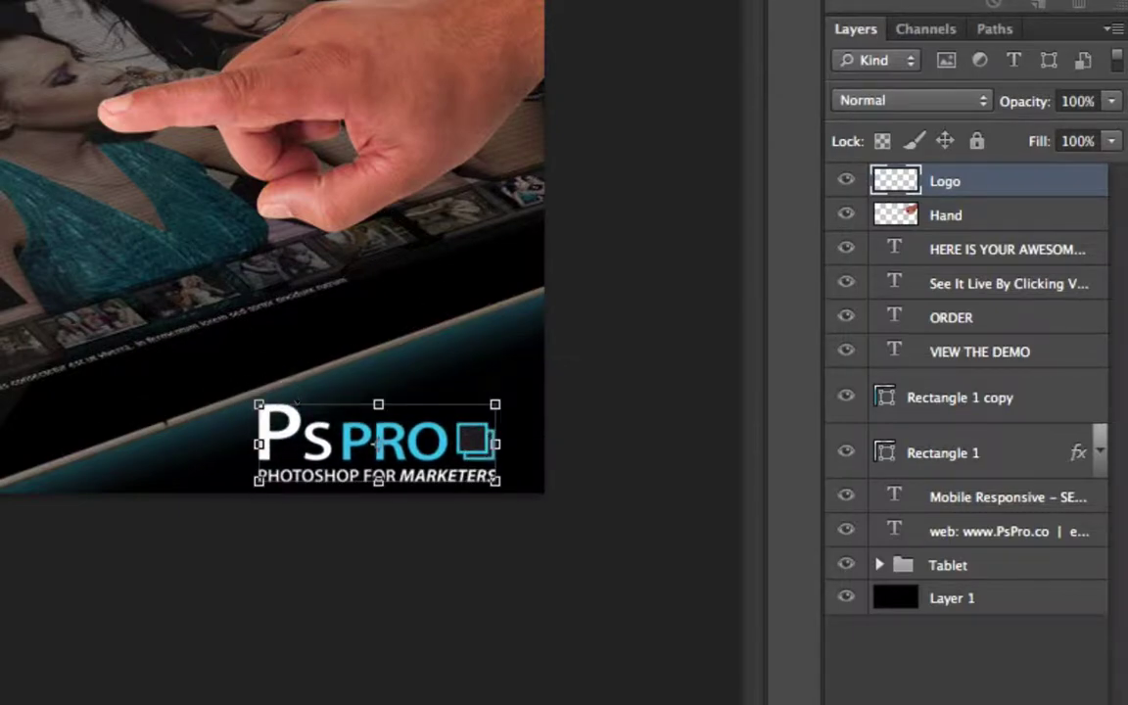
# Step: Check the web address and Mobile Responsive layers, then move the logo to the top-left corner
pyautogui.click(1009, 531)
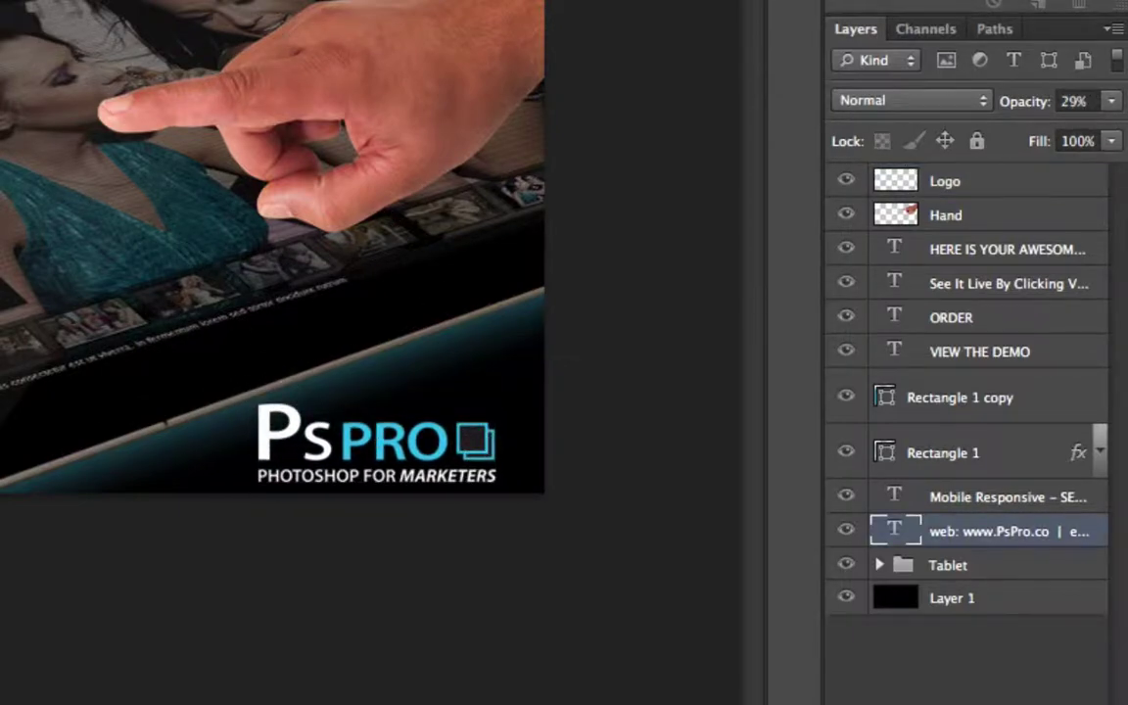
pyautogui.click(1009, 497)
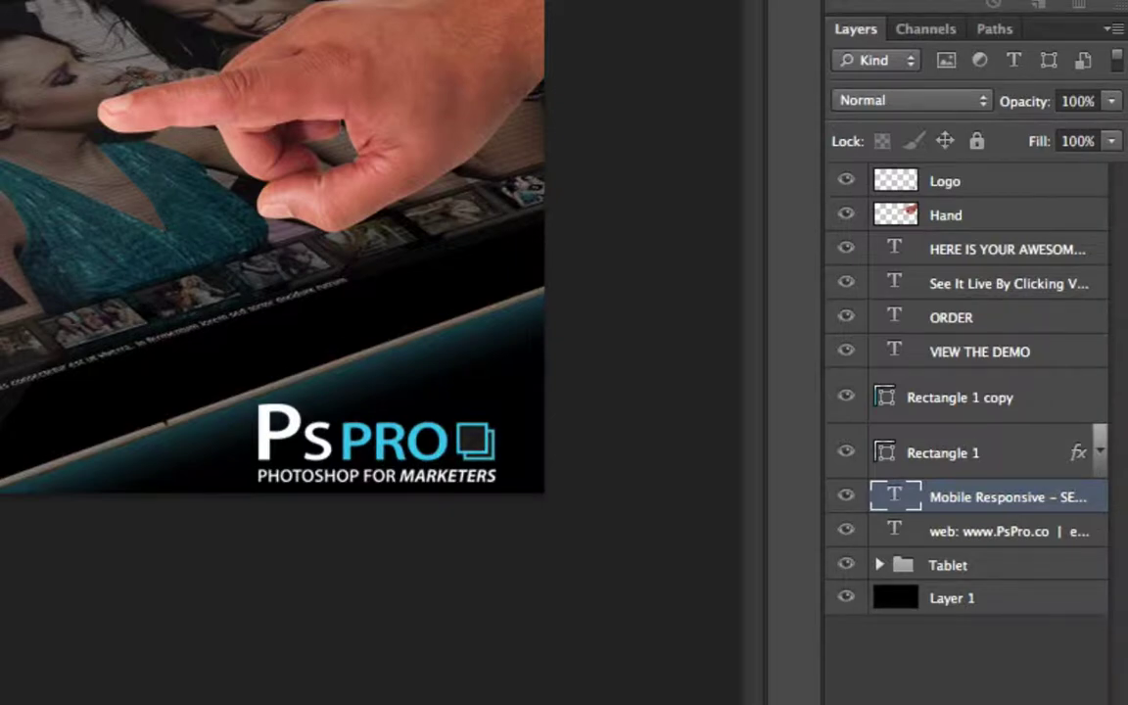
pyautogui.click(1009, 531)
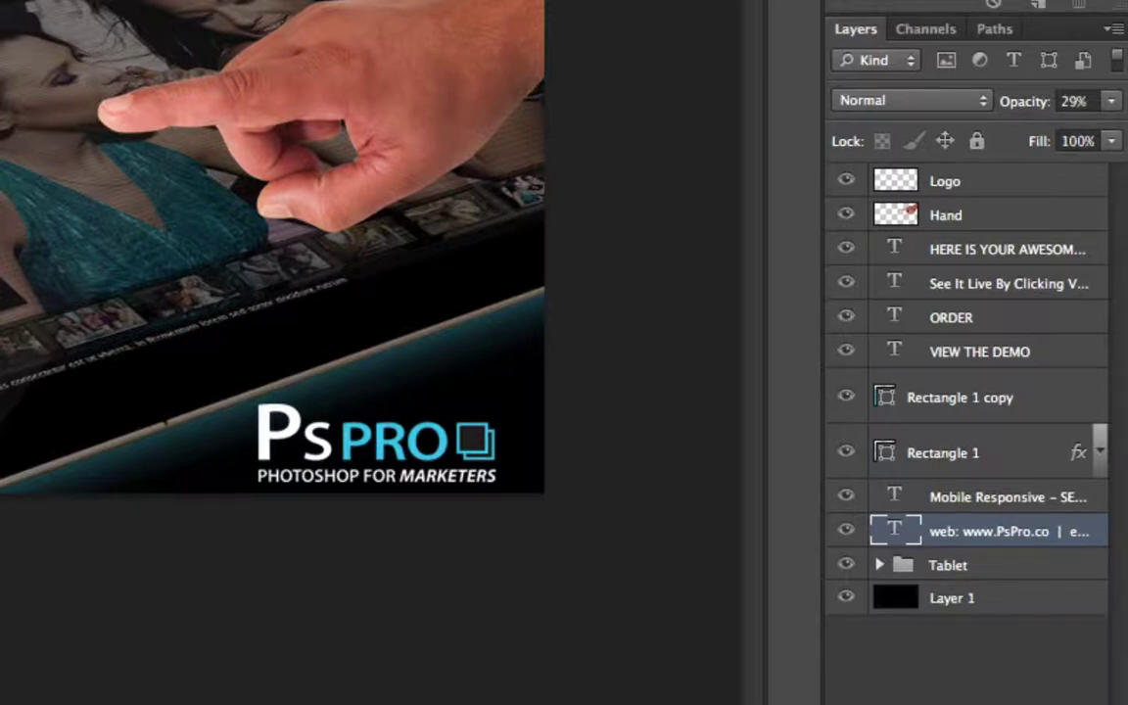
pyautogui.keyDown('shift'); pyautogui.click(1009, 496); pyautogui.keyUp('shift')
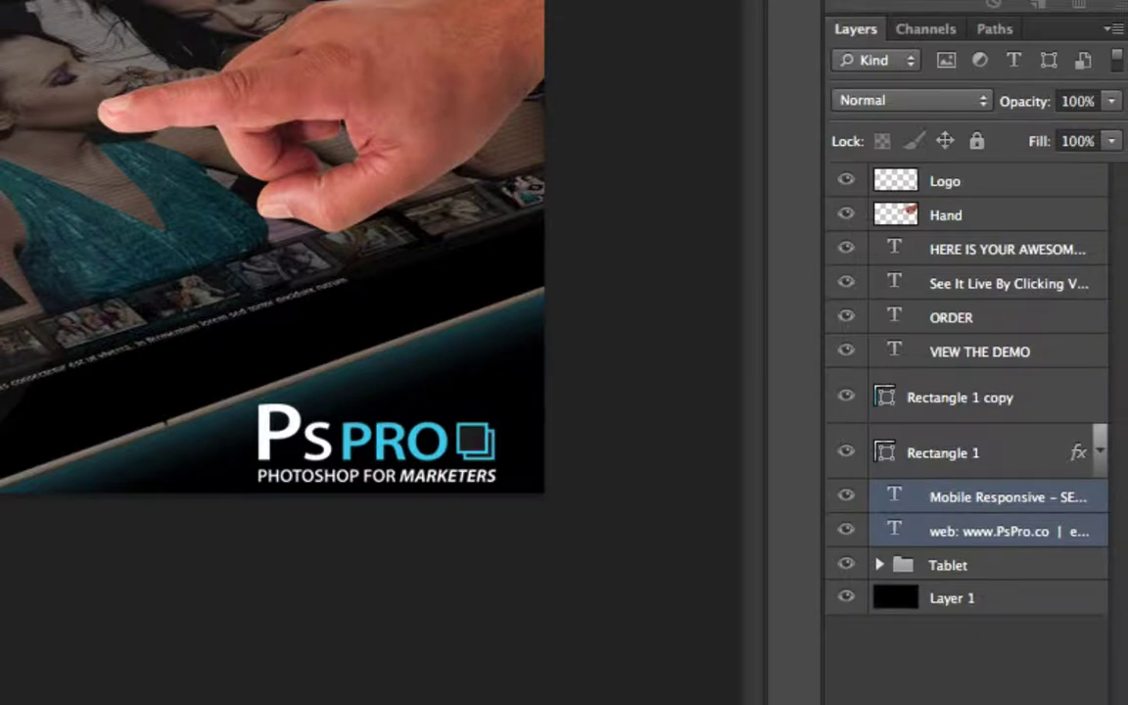
pyautogui.click(969, 651)
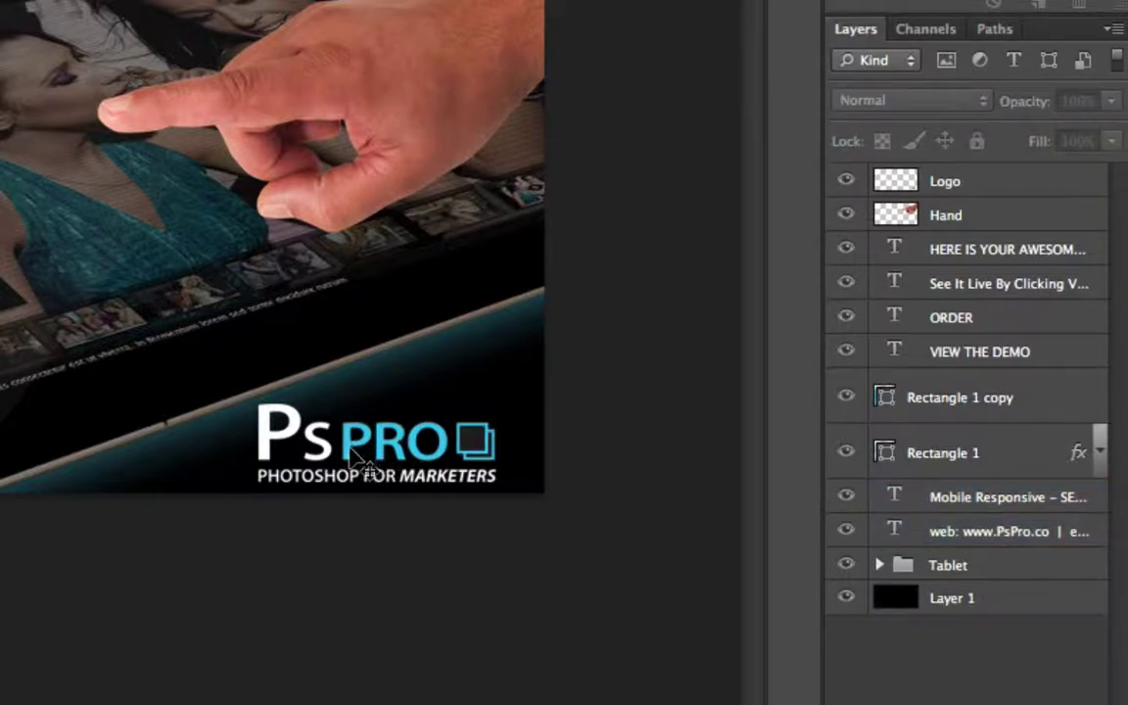
pyautogui.moveTo(362, 466); pyautogui.dragTo(10, 147)
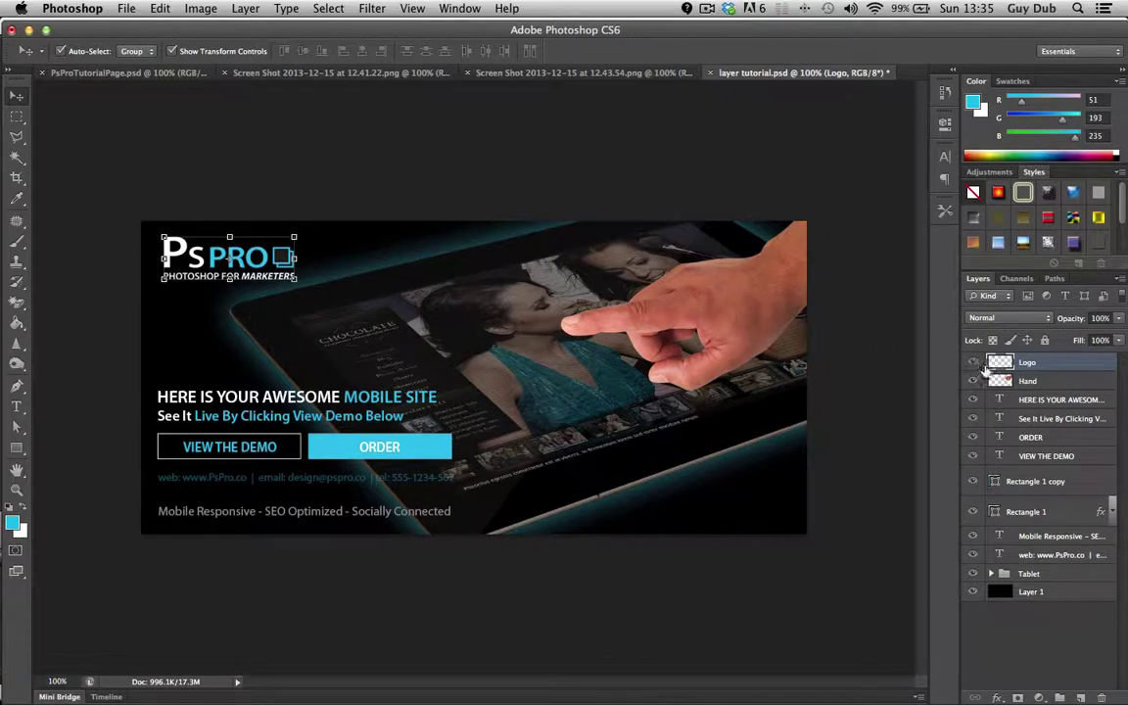
pyautogui.hotkey('alt', '[')
pyautogui.moveTo(754, 309)
pyautogui.mouseDown()
pyautogui.moveTo(731, 244)
pyautogui.moveTo(667, 390)
pyautogui.moveTo(690, 337)
pyautogui.moveTo(771, 295)
pyautogui.mouseUp()
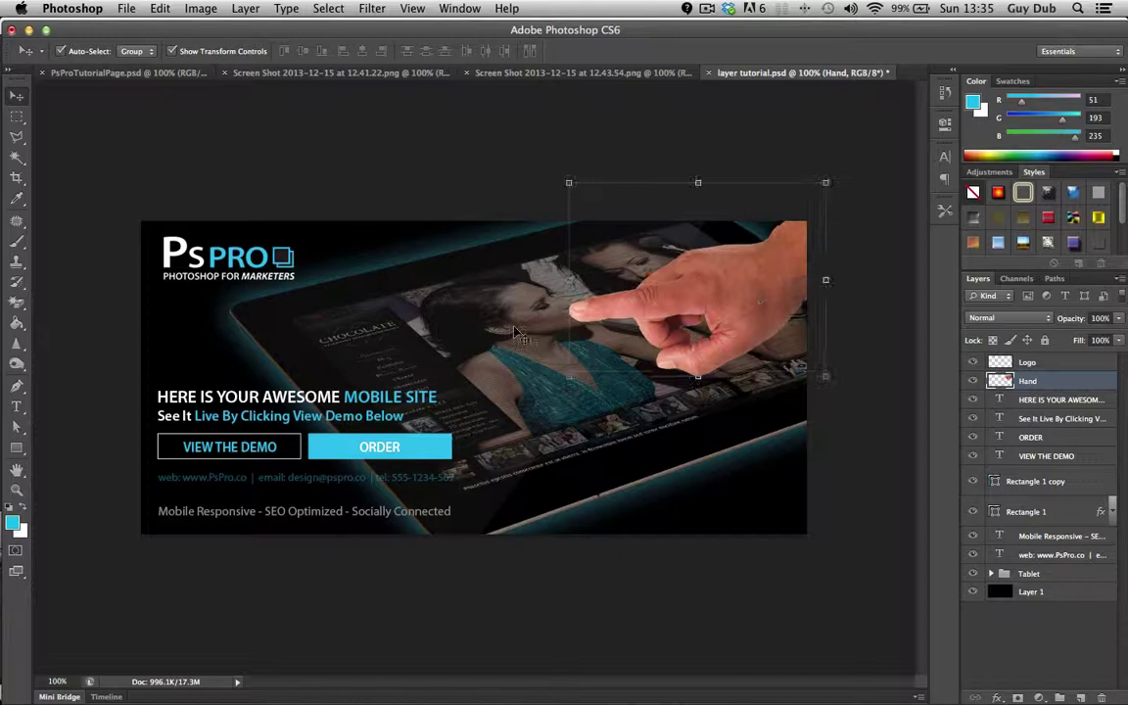
pyautogui.hotkey('alt', '[')
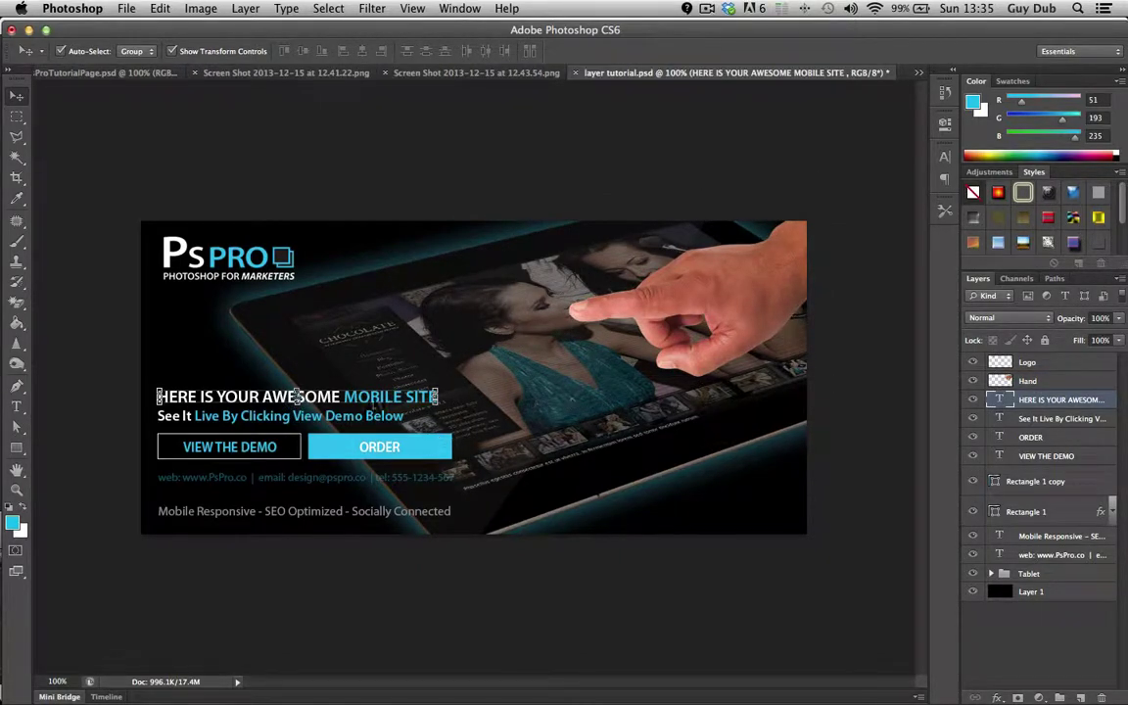
pyautogui.click(487, 333)
pyautogui.click(240, 417)
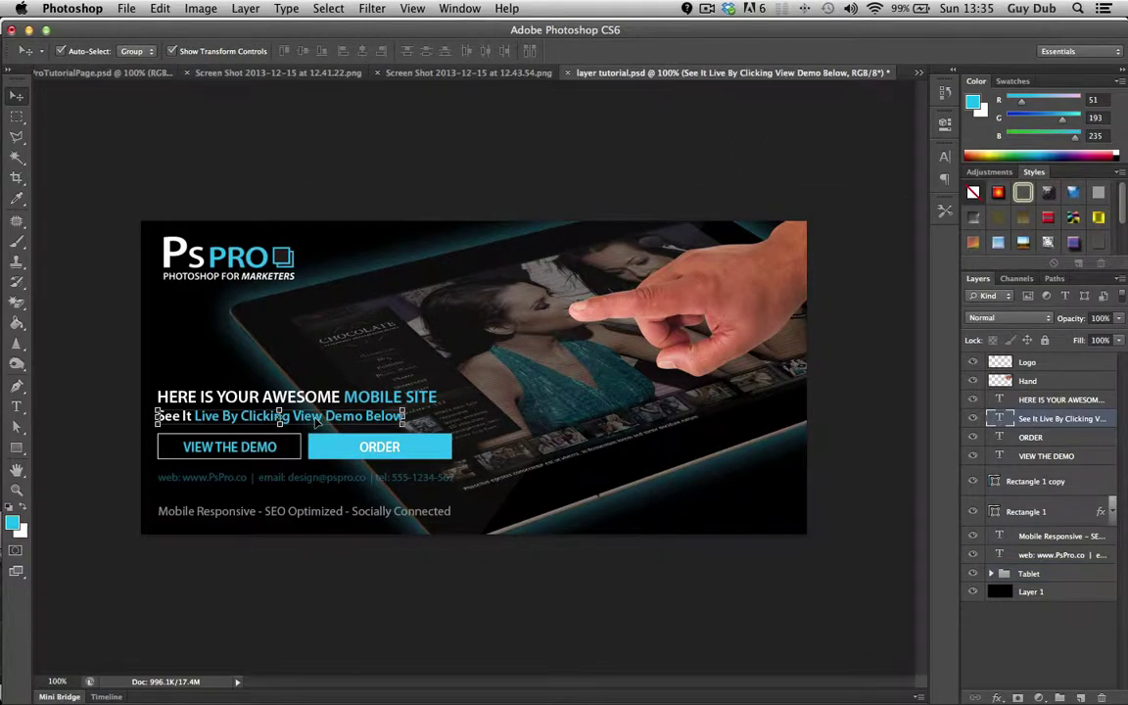
pyautogui.click(245, 446)
pyautogui.click(372, 447)
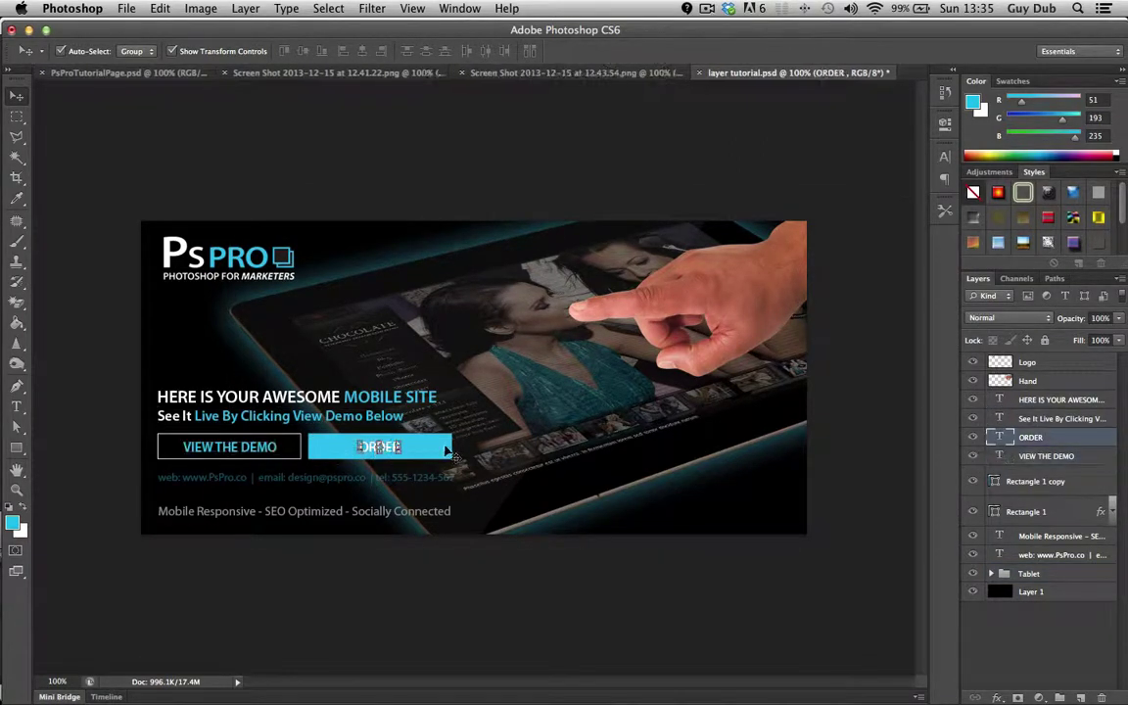
pyautogui.click(428, 480)
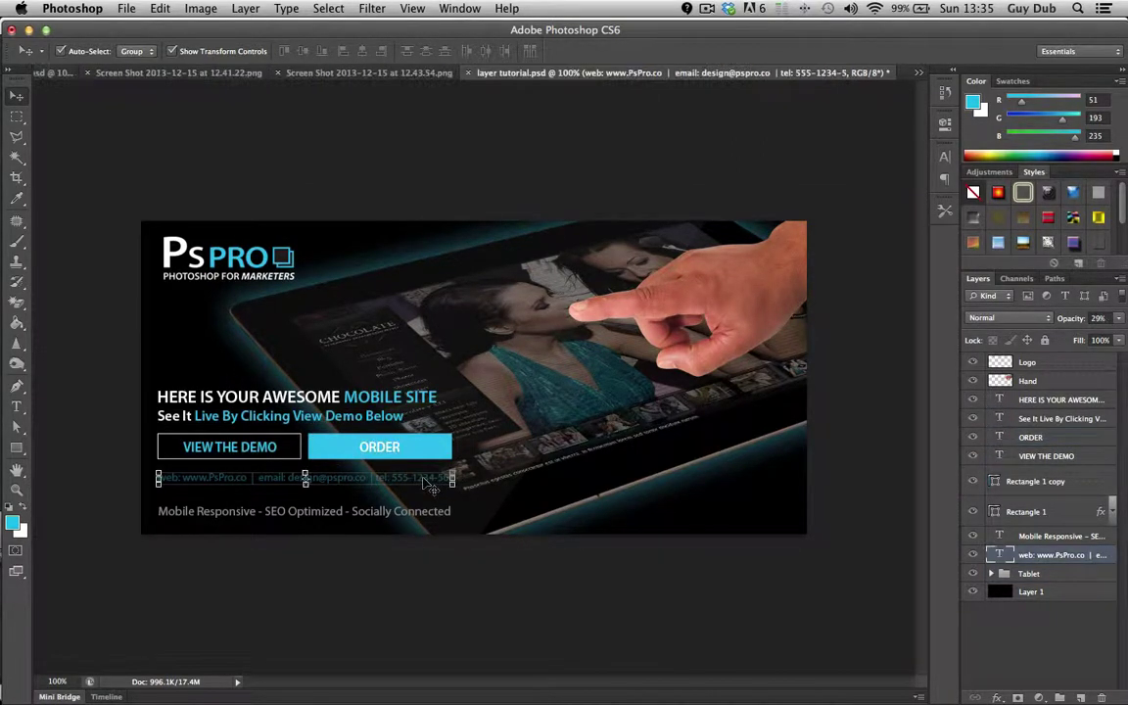
pyautogui.click(584, 481)
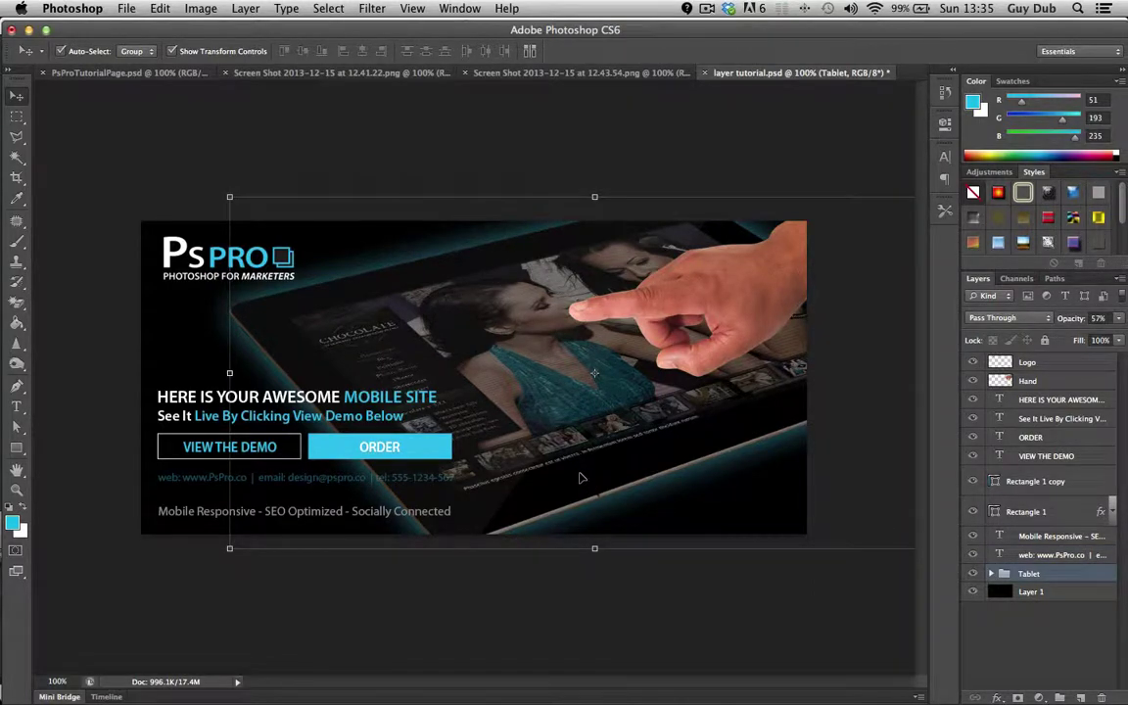
pyautogui.click(479, 117)
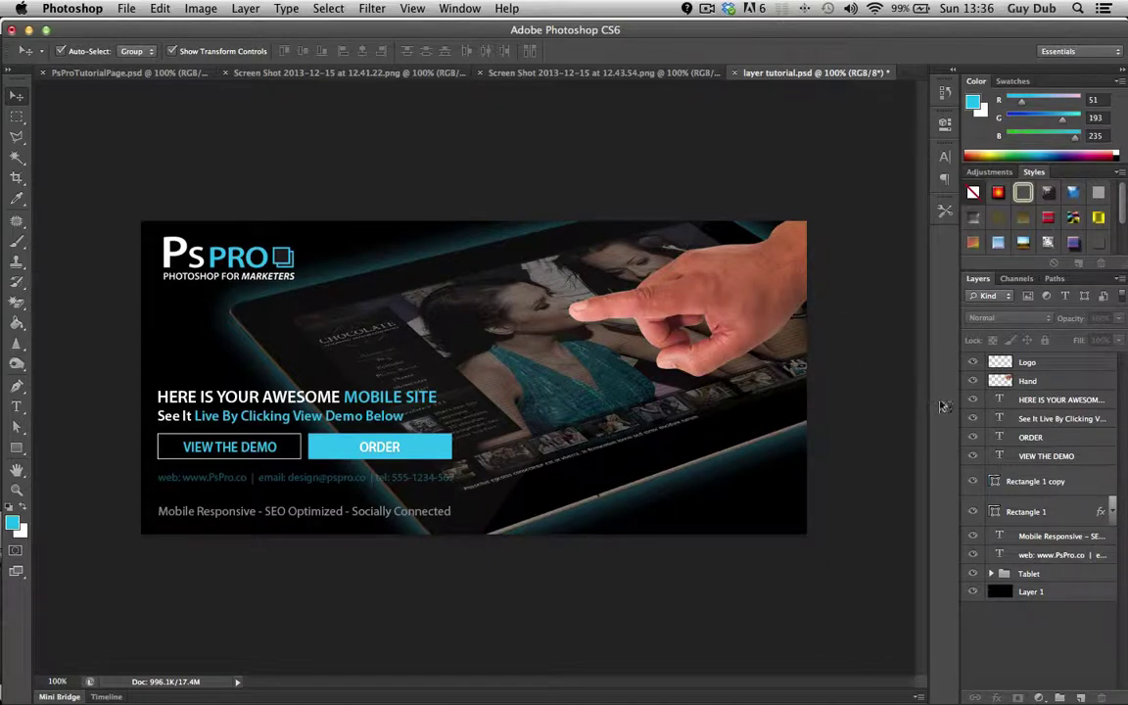
# Step: Move the Hand layer below the Tablet group and bring the Tablet group to full opacity
pyautogui.click(739, 306)
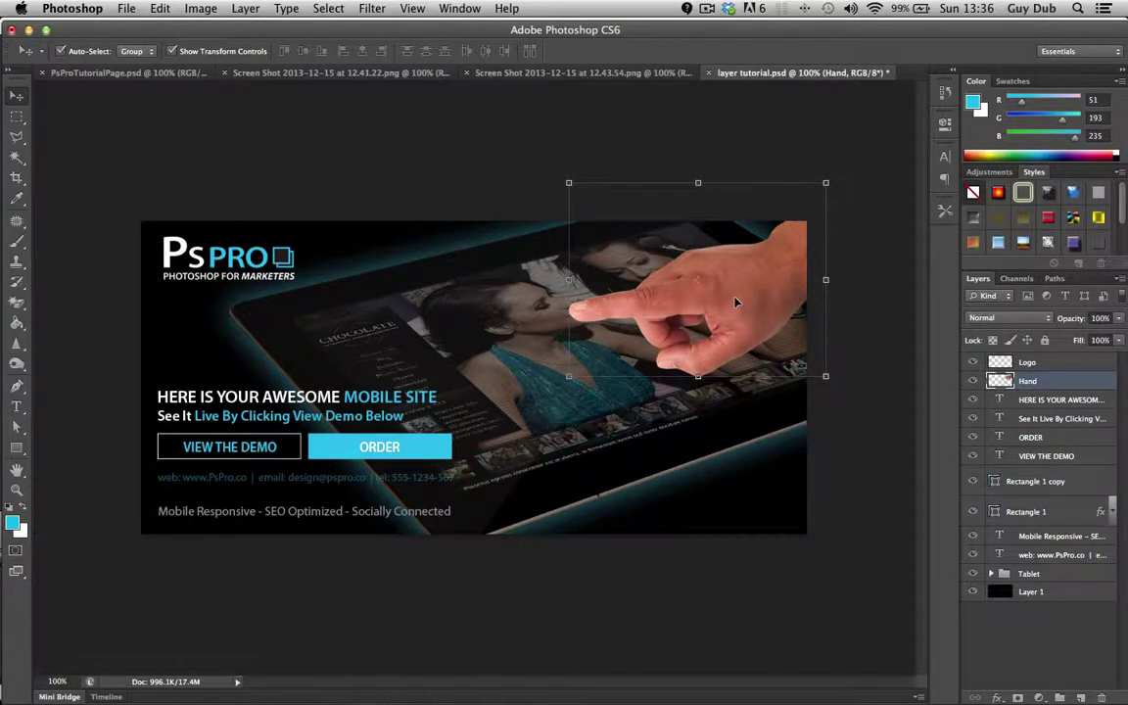
pyautogui.moveTo(737, 303)
pyautogui.mouseDown()
pyautogui.moveTo(715, 303)
pyautogui.moveTo(728, 303)
pyautogui.mouseUp()
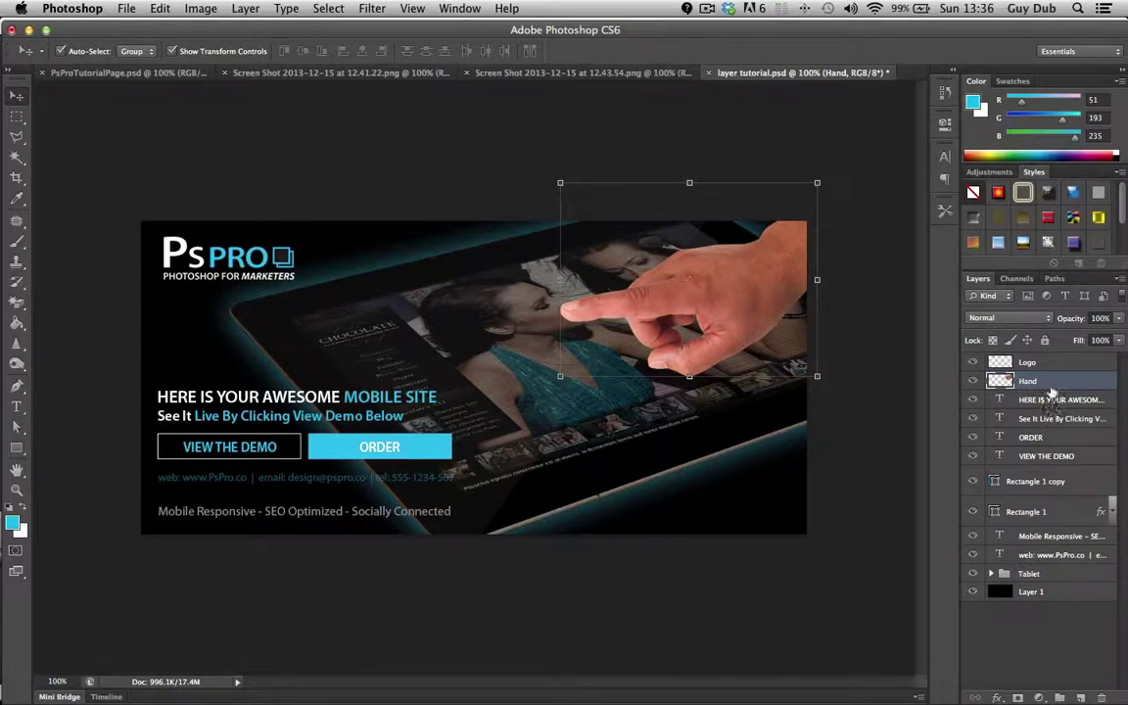
pyautogui.moveTo(1050, 387); pyautogui.dragTo(1038, 578)
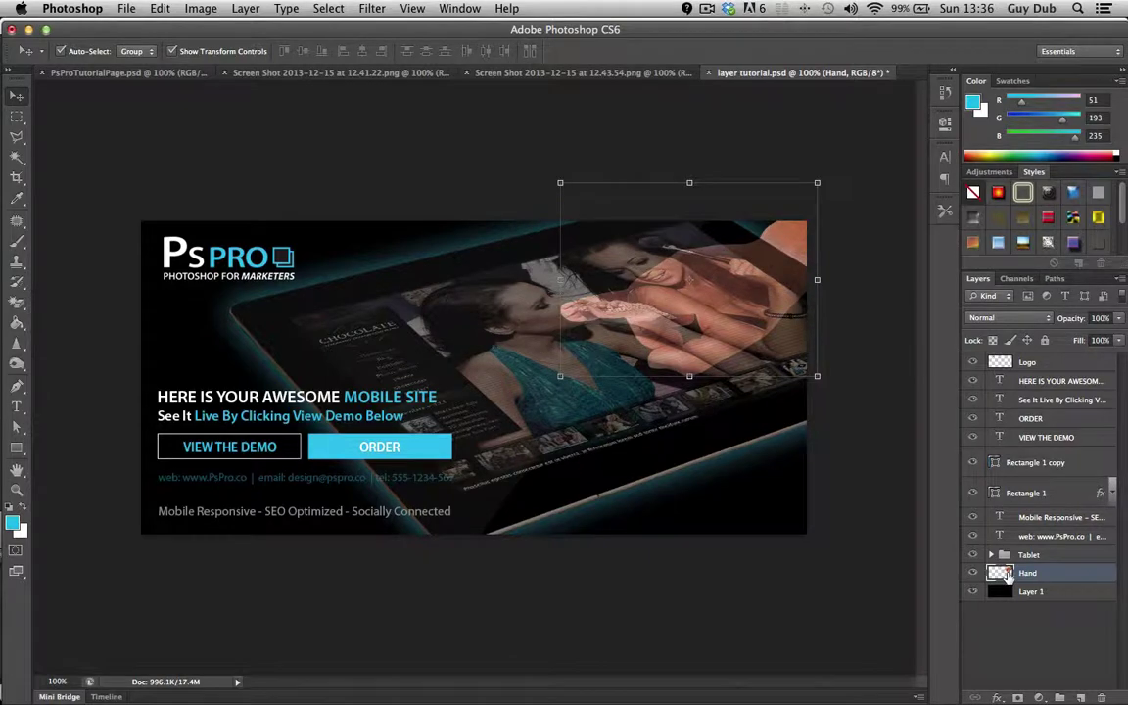
pyautogui.click(1029, 554)
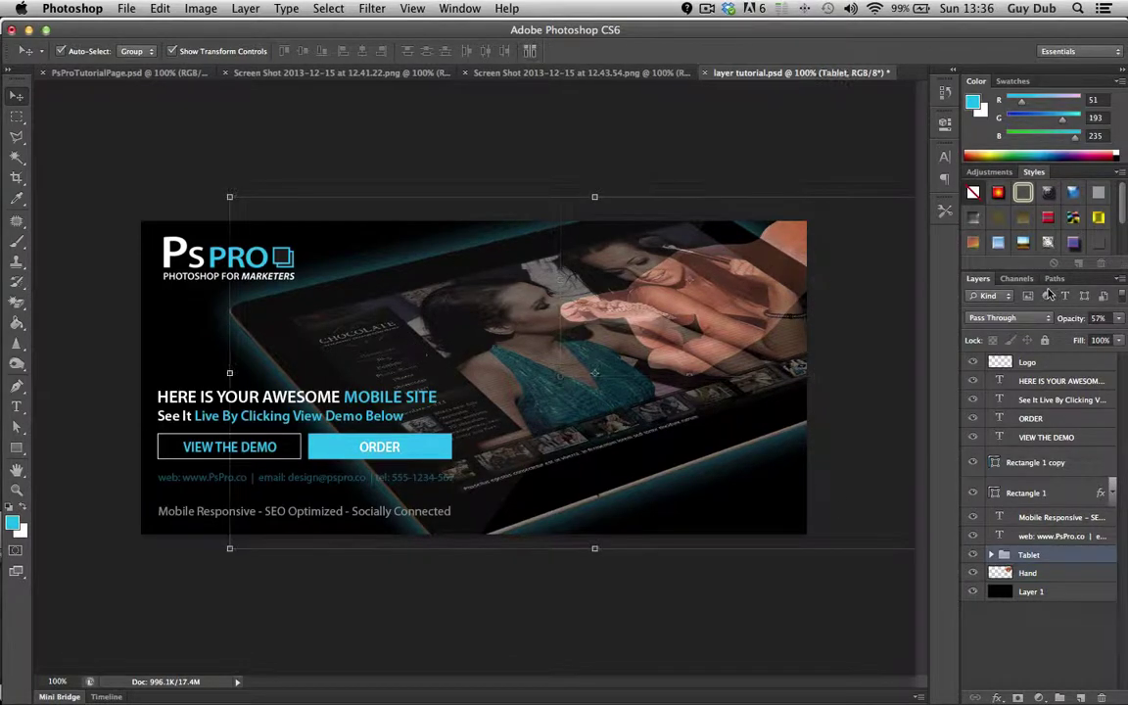
pyautogui.moveTo(1119, 318); pyautogui.dragTo(1126, 338)
pyautogui.click(666, 158)
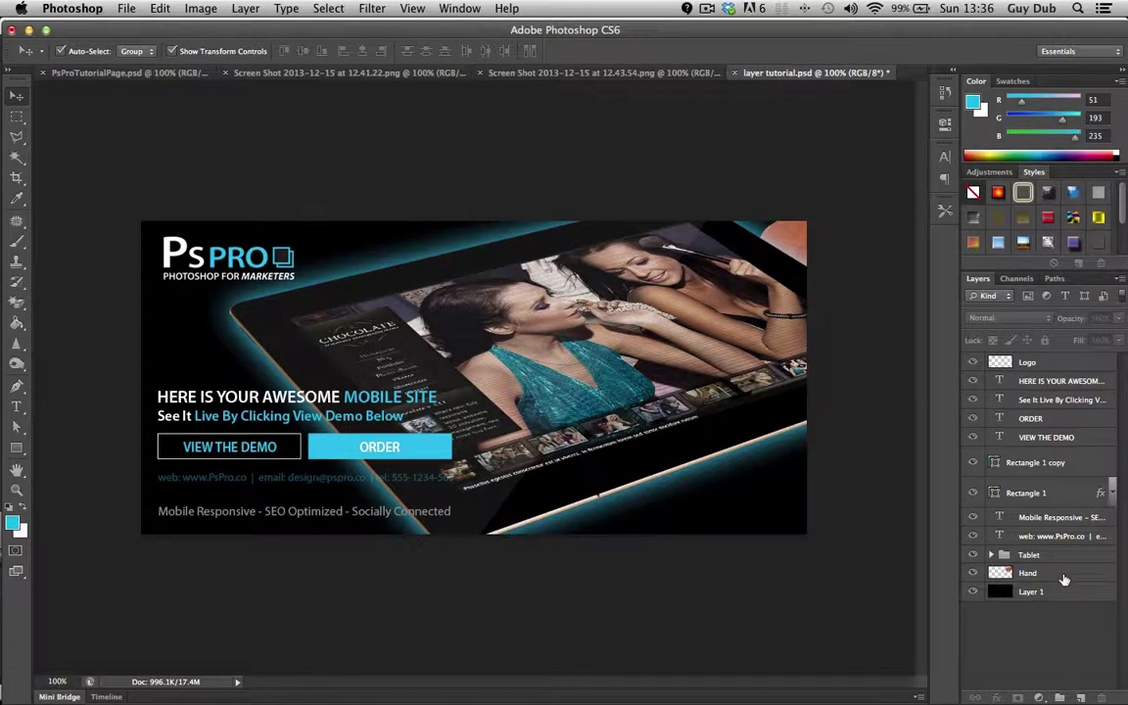
# Step: Return the Hand layer above Tablet, adjust its opacity, and raise it just below Logo
pyautogui.moveTo(1074, 575); pyautogui.dragTo(1063, 549)
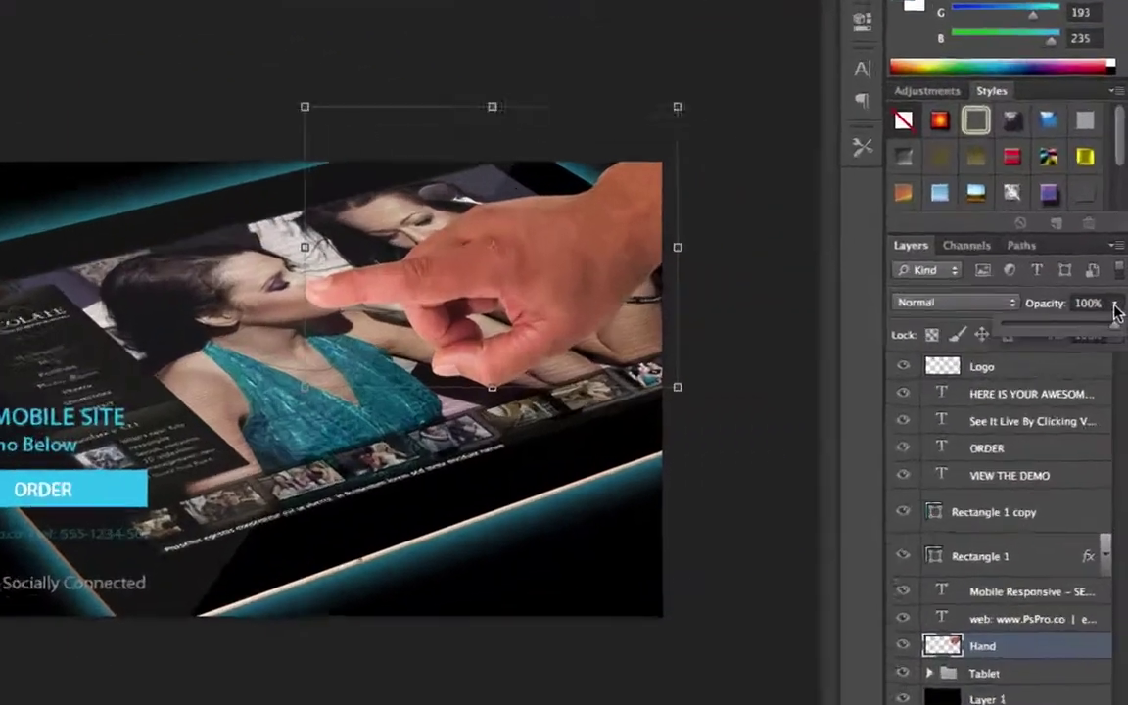
pyautogui.click(1119, 319)
pyautogui.moveTo(1118, 336)
pyautogui.mouseDown()
pyautogui.moveTo(1032, 327)
pyautogui.moveTo(1122, 333)
pyautogui.mouseUp()
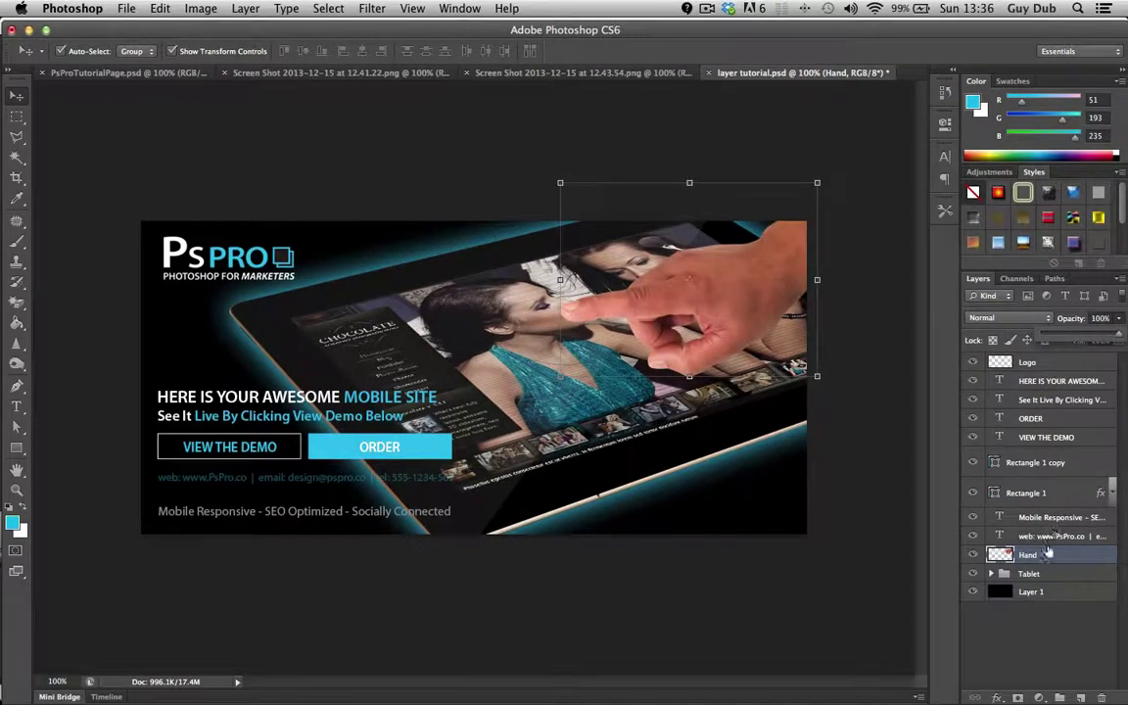
pyautogui.moveTo(1048, 554); pyautogui.dragTo(1050, 372)
pyautogui.click(323, 105)
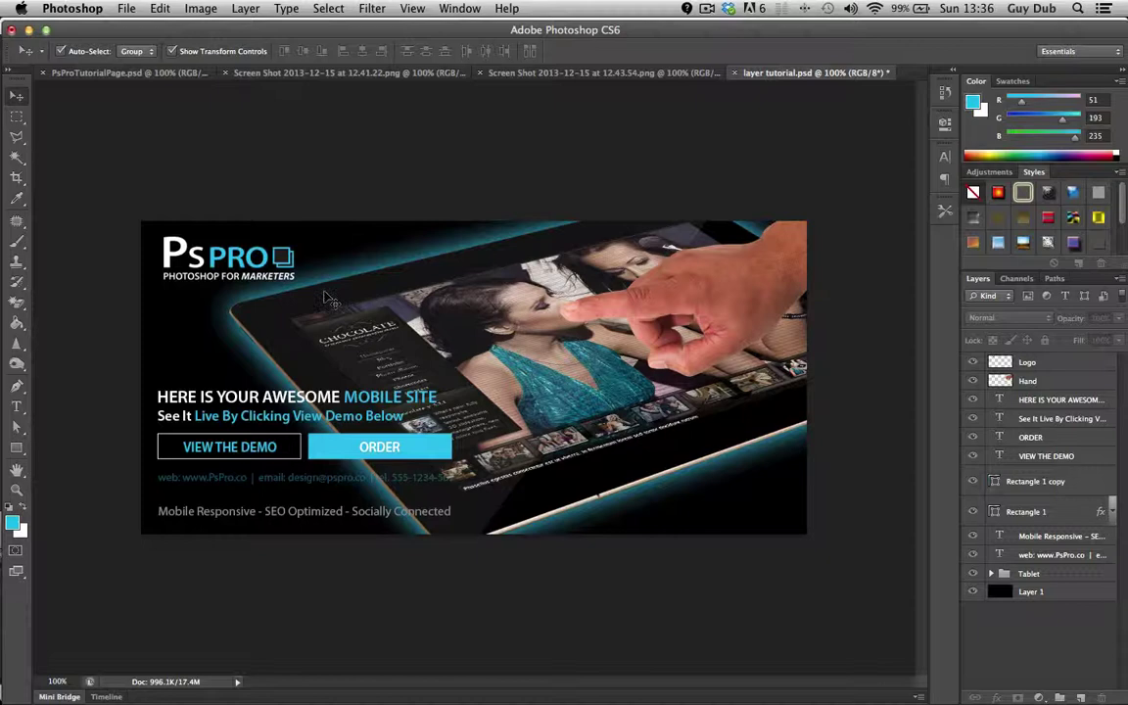
# Step: Try the PS PRO logo over the tablet at lower opacity, then undo and return it top-left
pyautogui.click(256, 251)
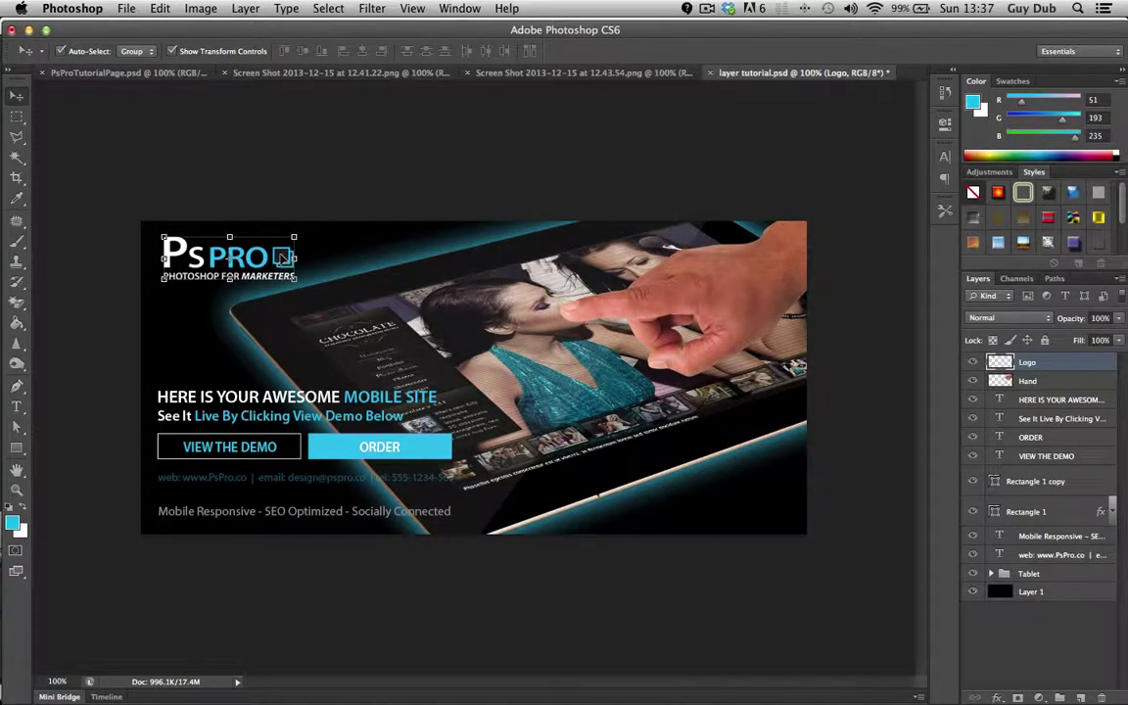
pyautogui.moveTo(285, 263); pyautogui.dragTo(389, 318)
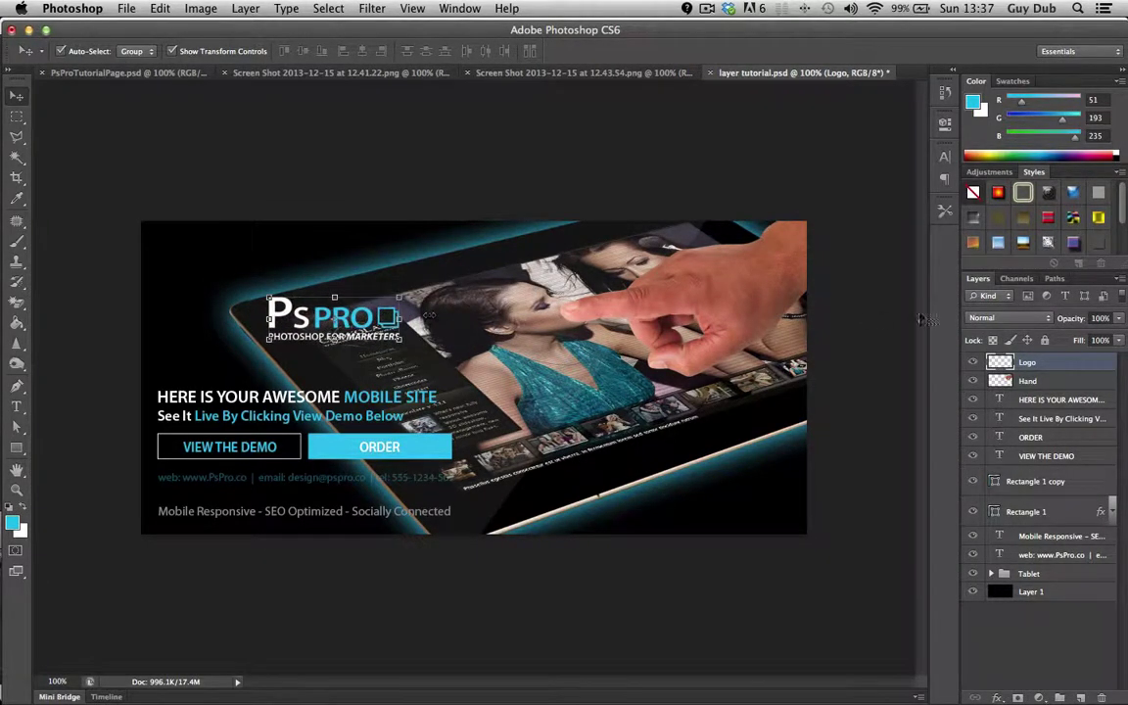
pyautogui.click(1119, 318)
pyautogui.moveTo(1103, 340); pyautogui.dragTo(993, 304)
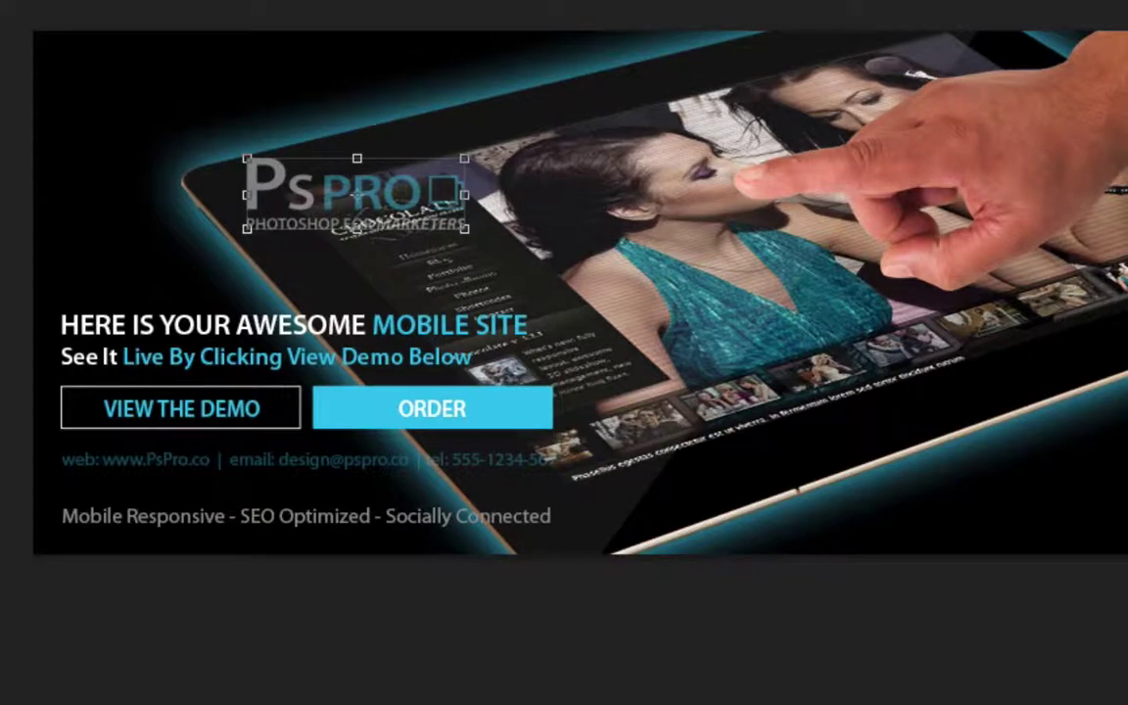
pyautogui.hotkey('ctrl', 'z')
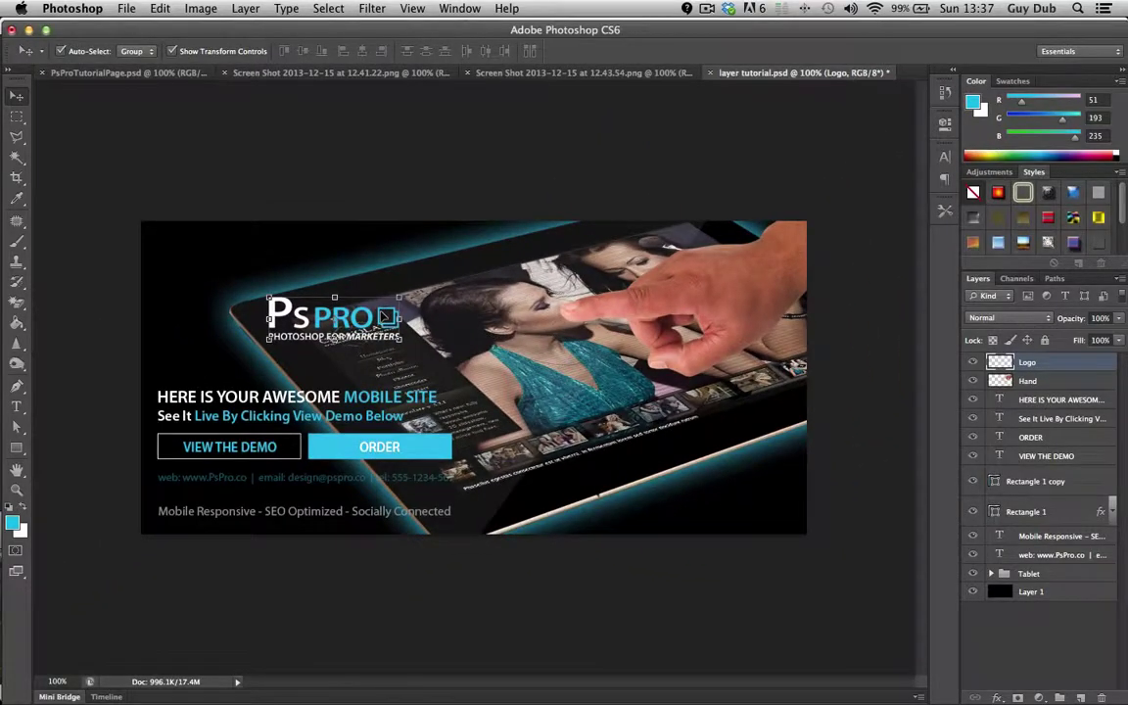
pyautogui.moveTo(384, 317); pyautogui.dragTo(275, 255)
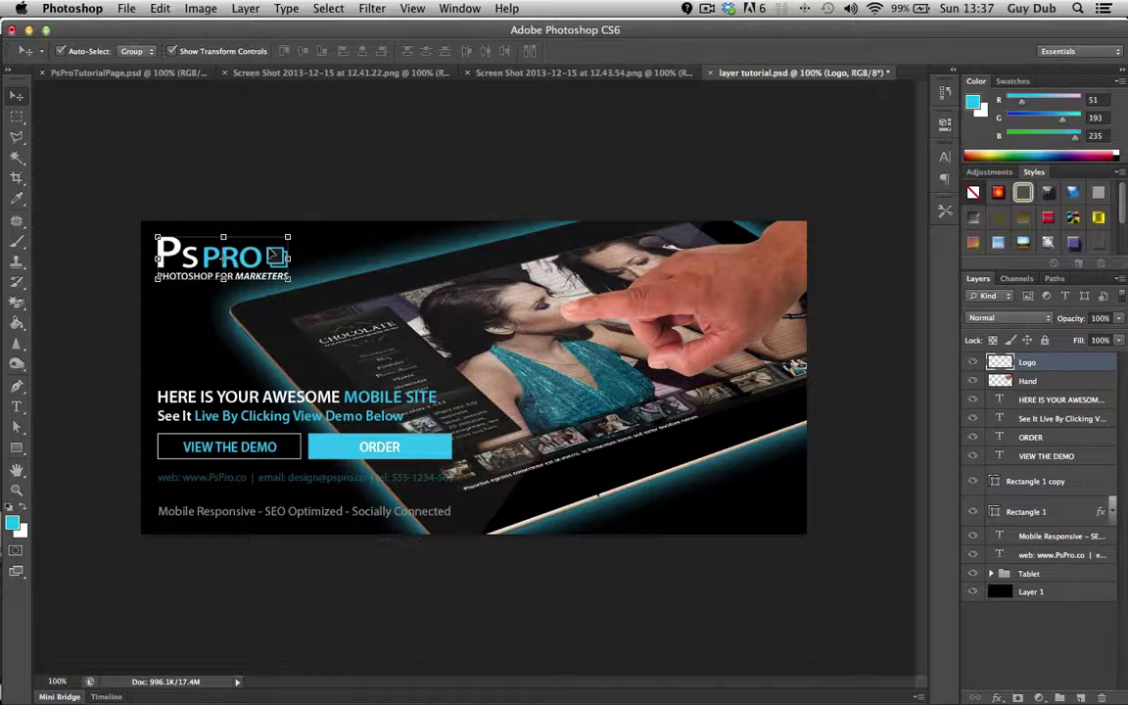
pyautogui.moveTo(277, 257)
pyautogui.mouseDown()
pyautogui.moveTo(304, 266)
pyautogui.moveTo(284, 245)
pyautogui.moveTo(275, 261)
pyautogui.mouseUp()
# Step: Nudge the Tablet group slightly left and down, then check the logo and VIEW THE DEMO selections
pyautogui.moveTo(412, 305)
pyautogui.mouseDown()
pyautogui.moveTo(363, 251)
pyautogui.moveTo(407, 321)
pyautogui.mouseUp()
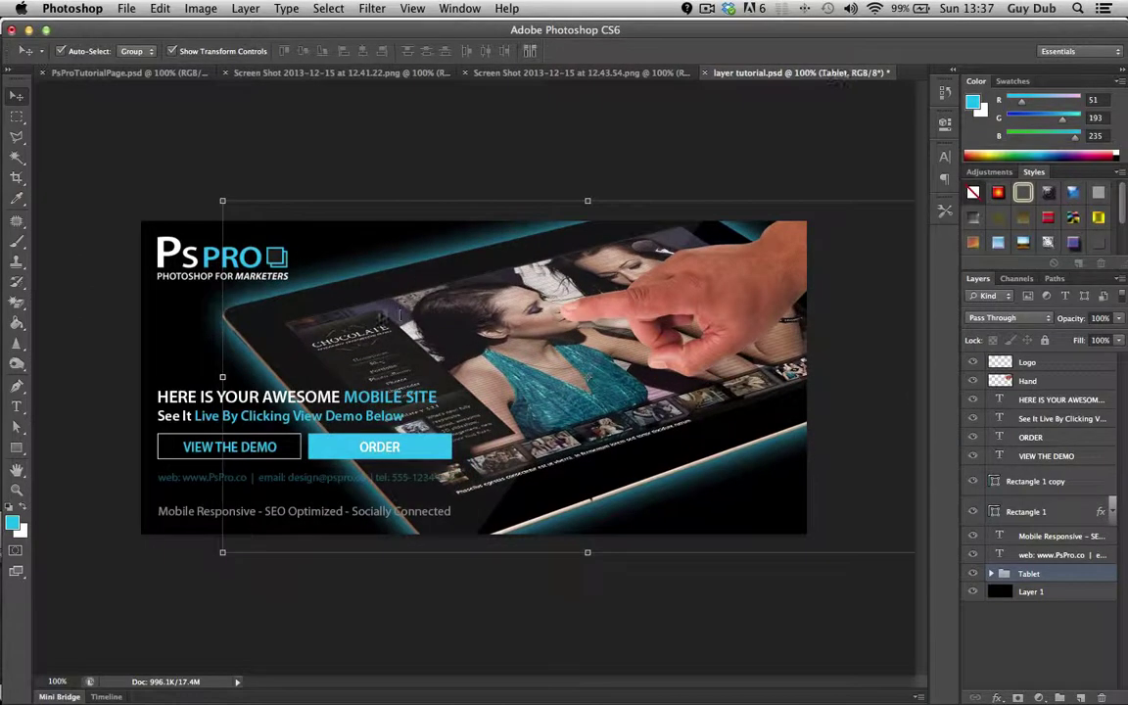
pyautogui.click(243, 251)
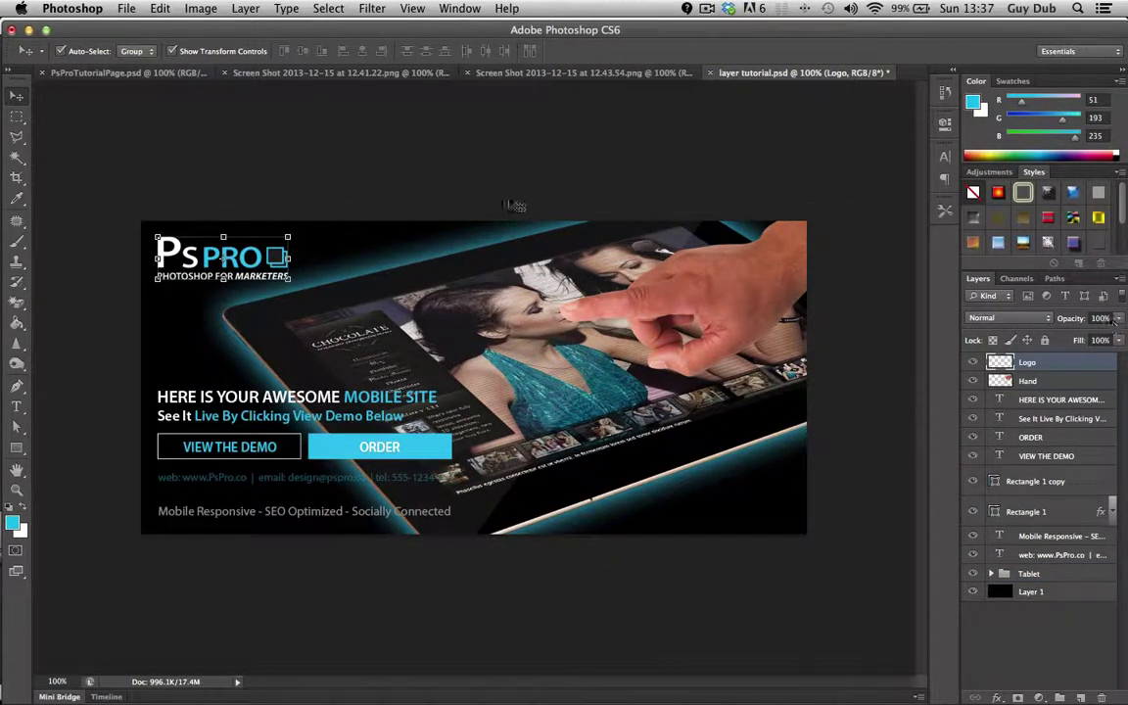
pyautogui.click(468, 177)
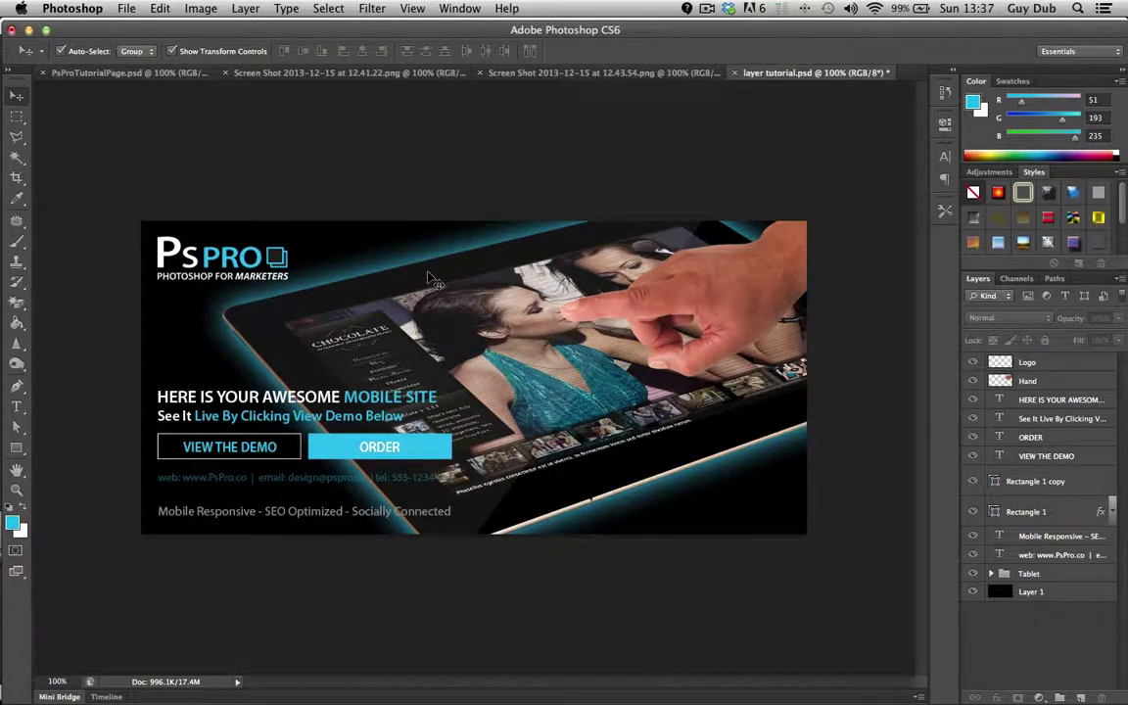
pyautogui.click(233, 449)
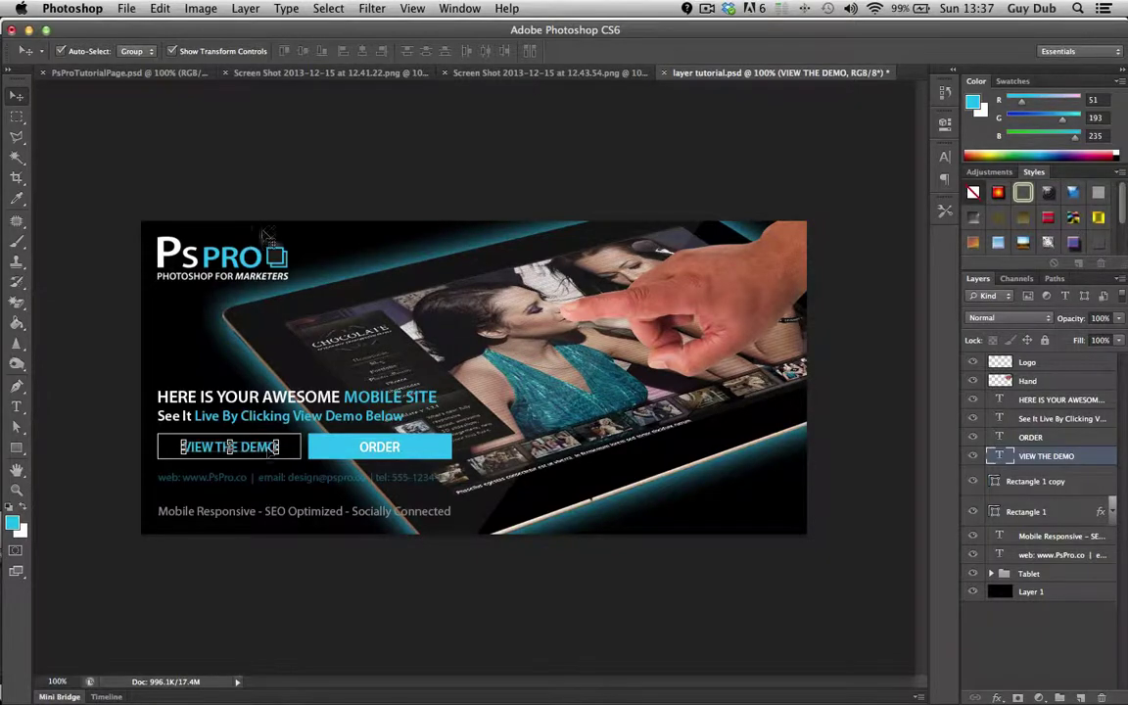
pyautogui.click(165, 149)
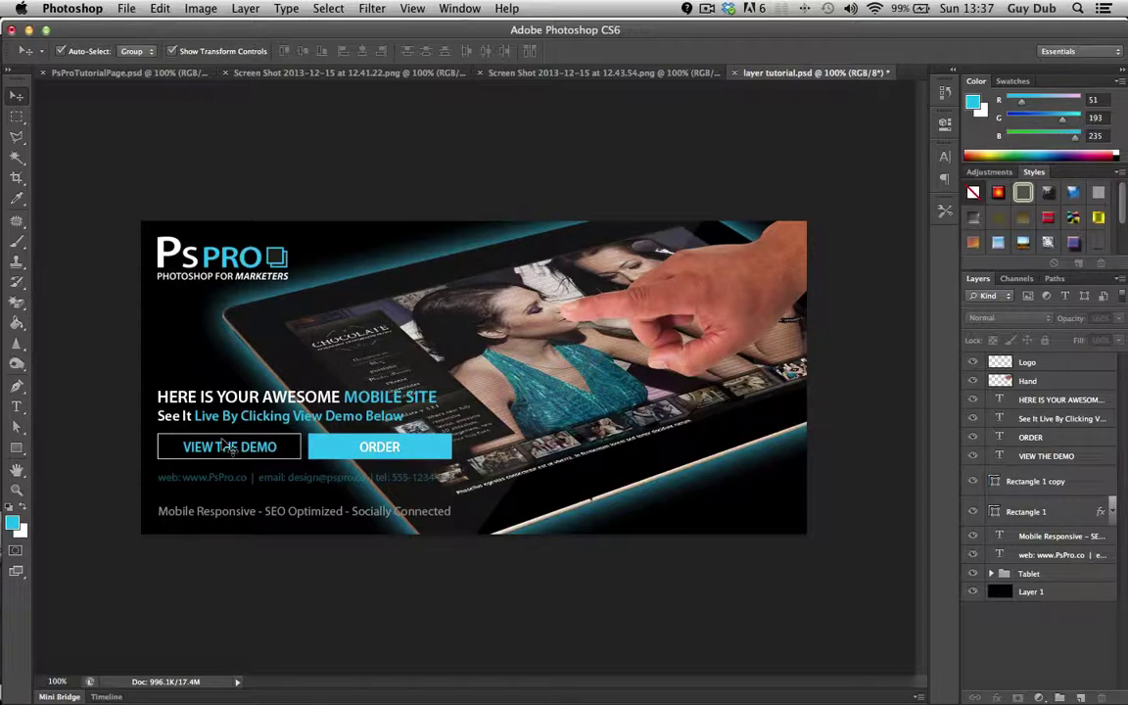
# Step: Trial-move the VIEW THE DEMO text up out of its button, then undo the move
pyautogui.click(345, 449)
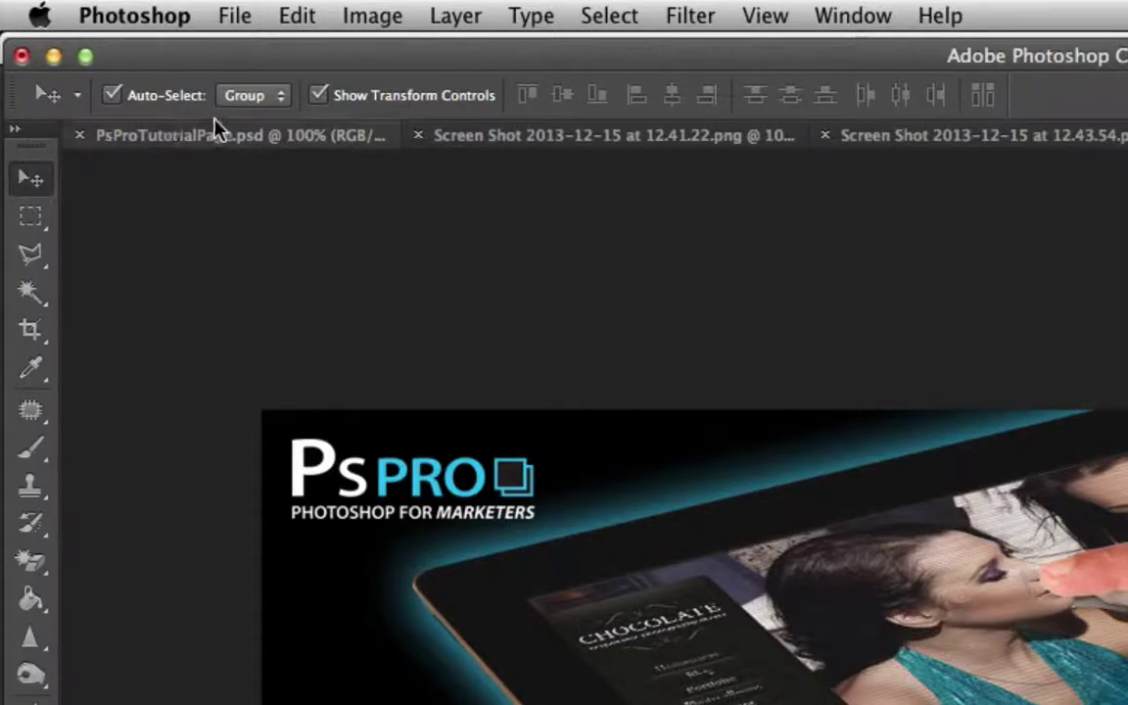
pyautogui.click(229, 447)
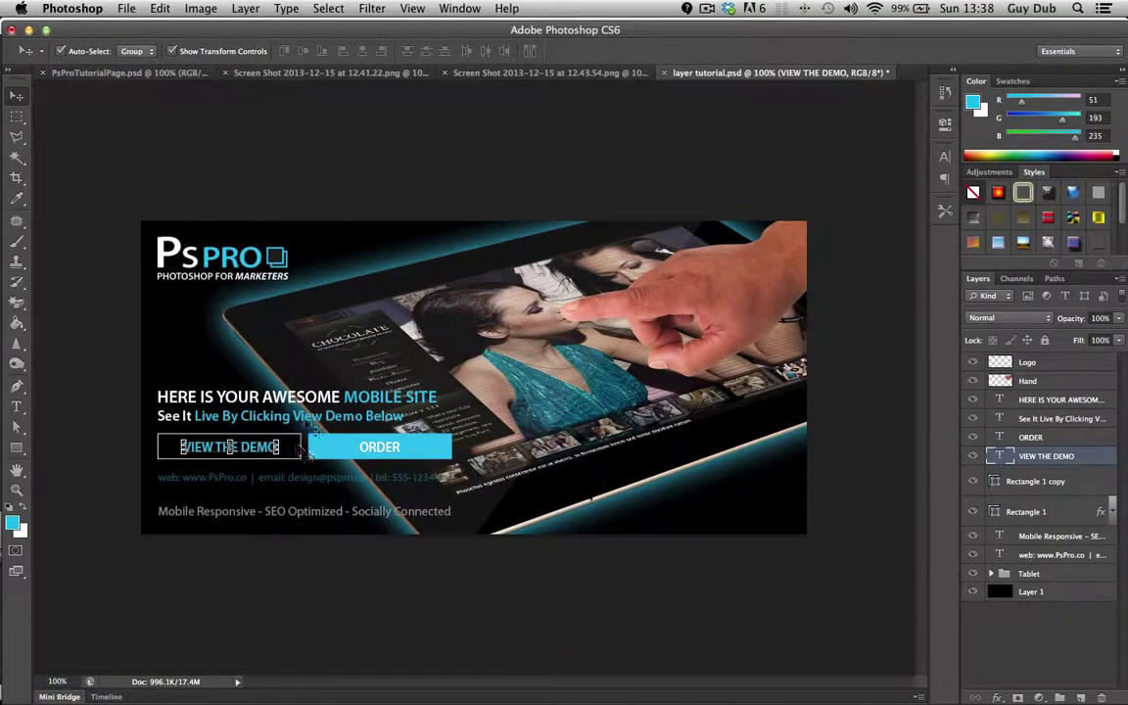
pyautogui.click(105, 428)
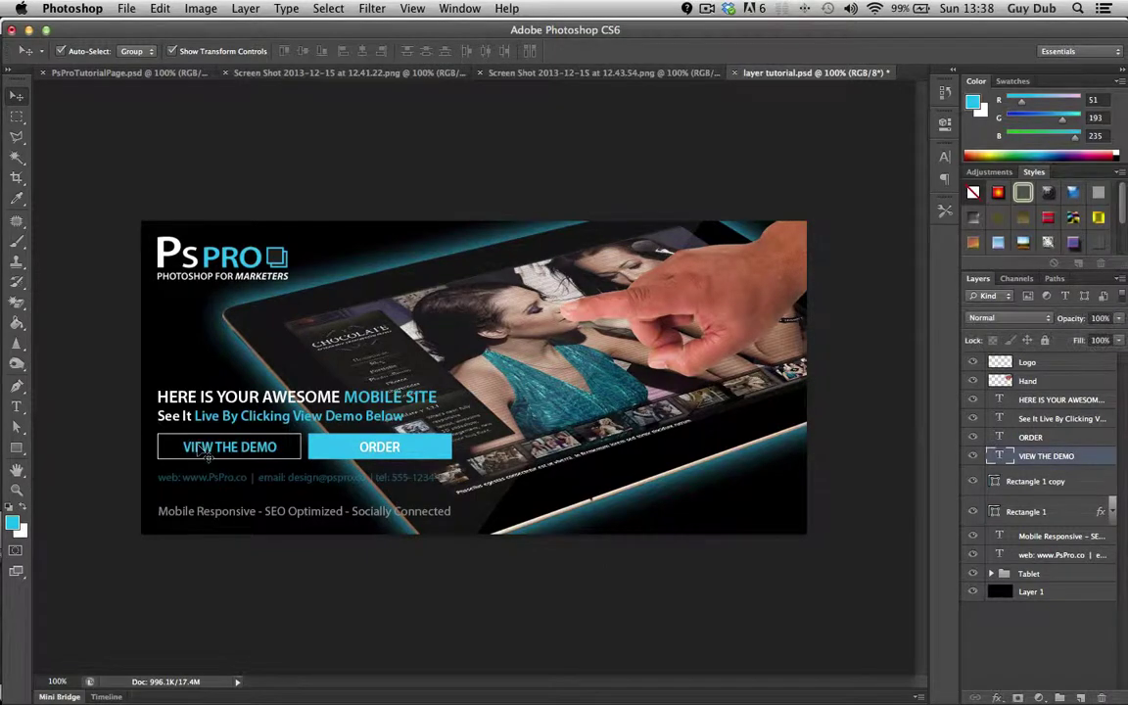
pyautogui.moveTo(196, 443); pyautogui.dragTo(173, 315)
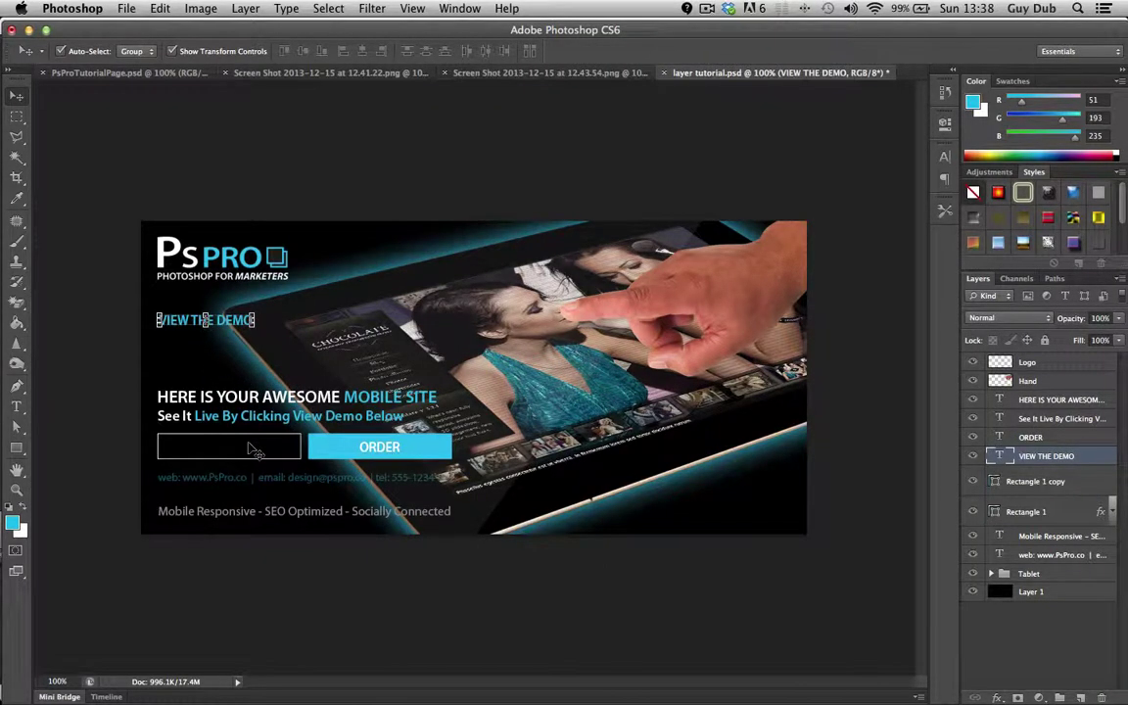
pyautogui.hotkey('ctrl', 'z')
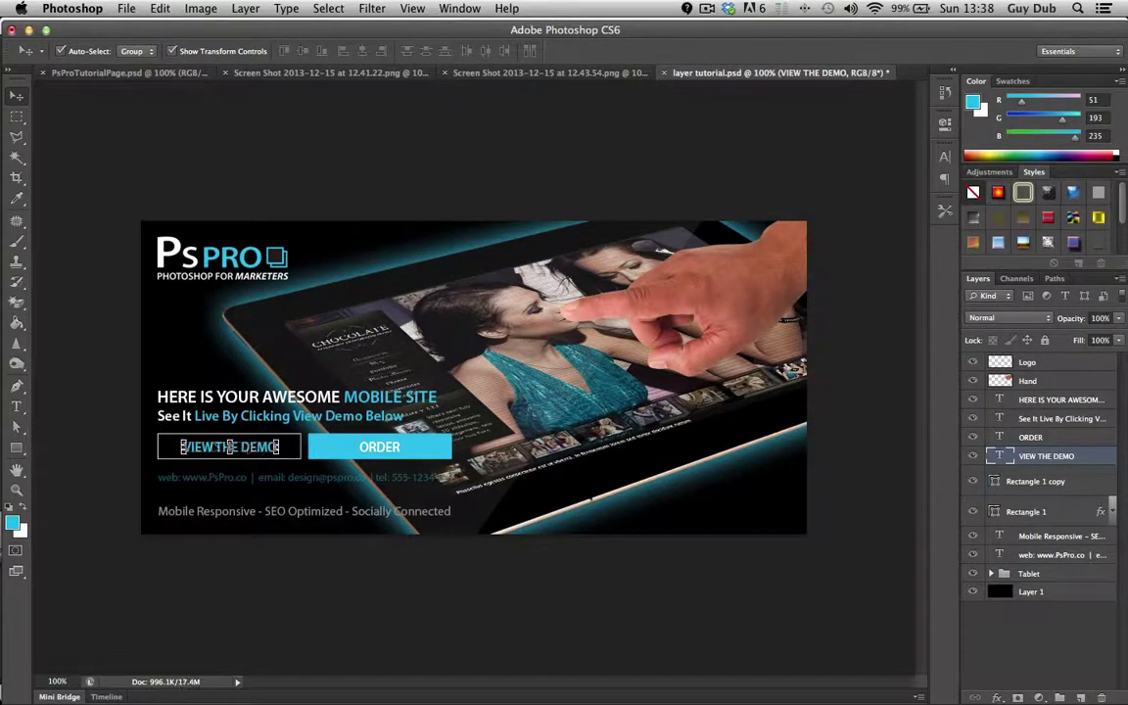
# Step: Centre the VIEW THE DEMO text on Rectangle 1, group them as Group 2, and test-move it
pyautogui.click(162, 449)
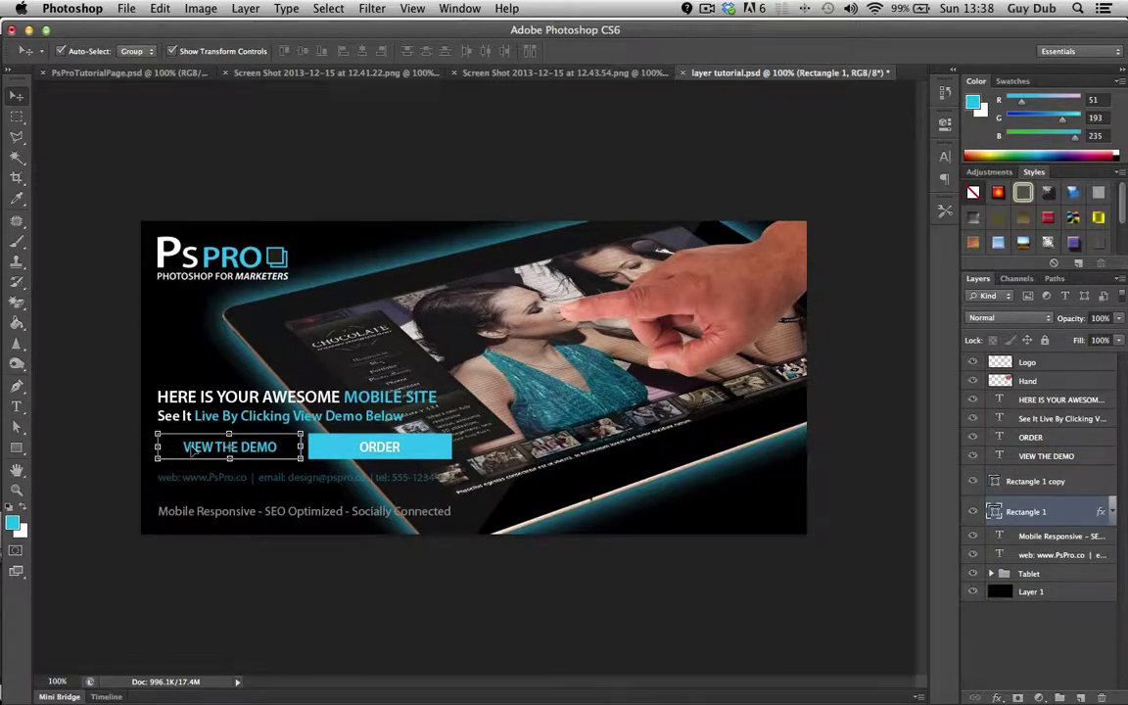
pyautogui.keyDown('shift'); pyautogui.click(193, 449); pyautogui.keyUp('shift')
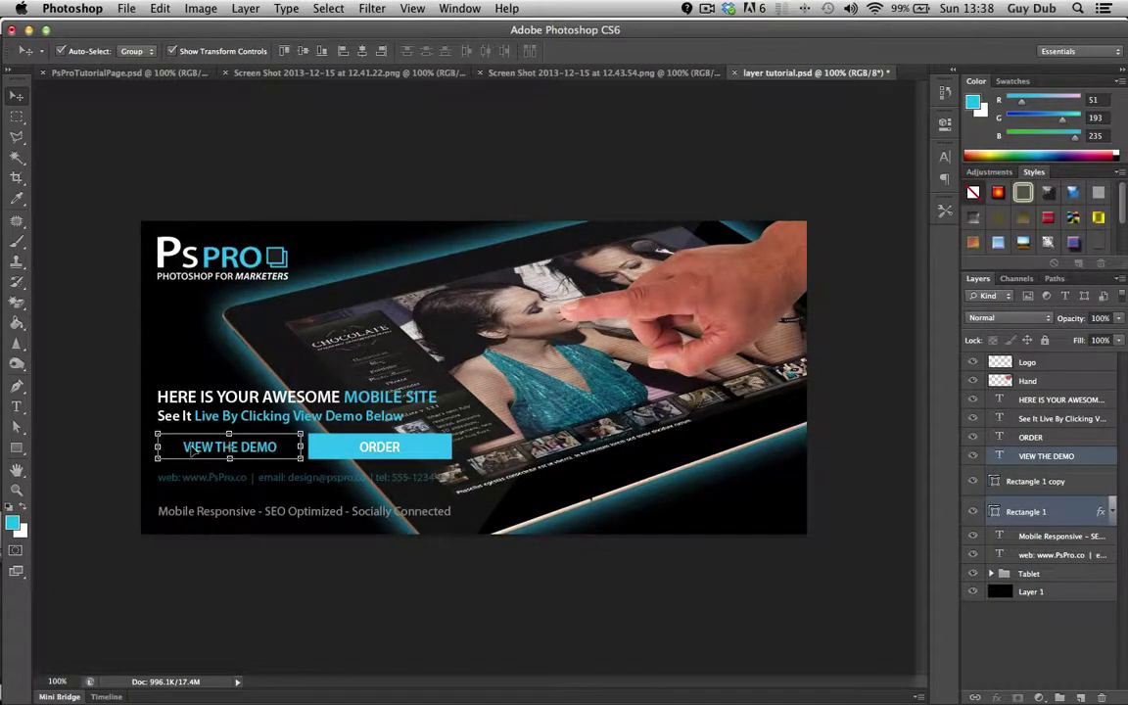
pyautogui.click(361, 52)
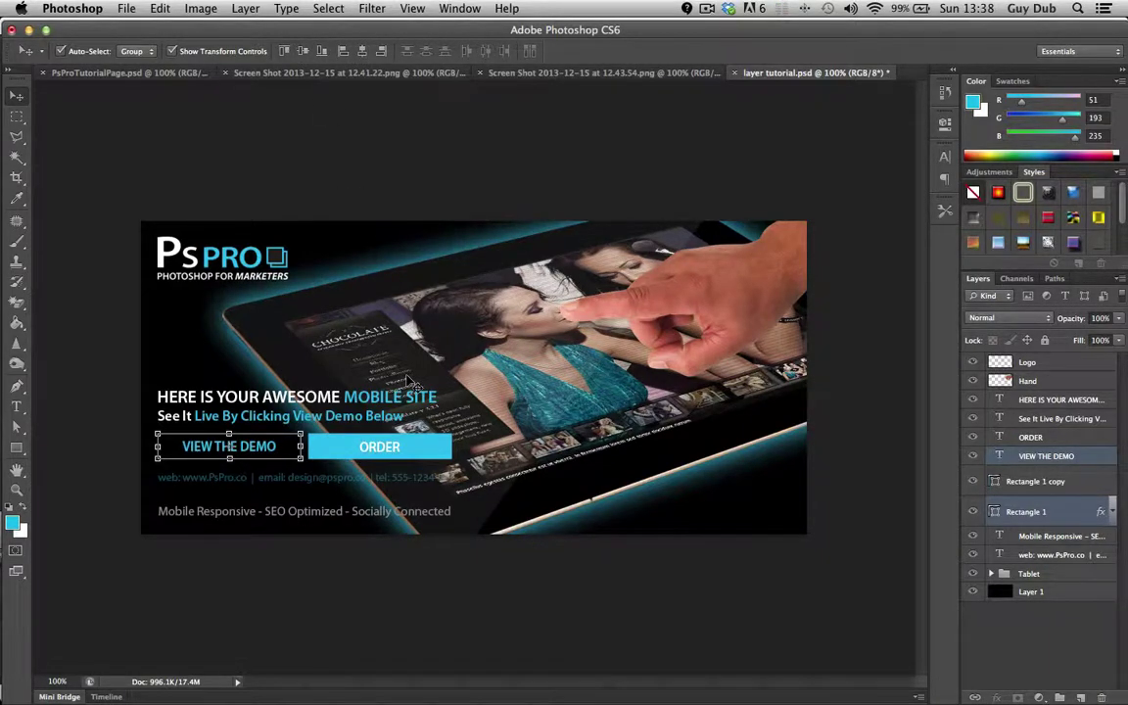
pyautogui.press('super+g')
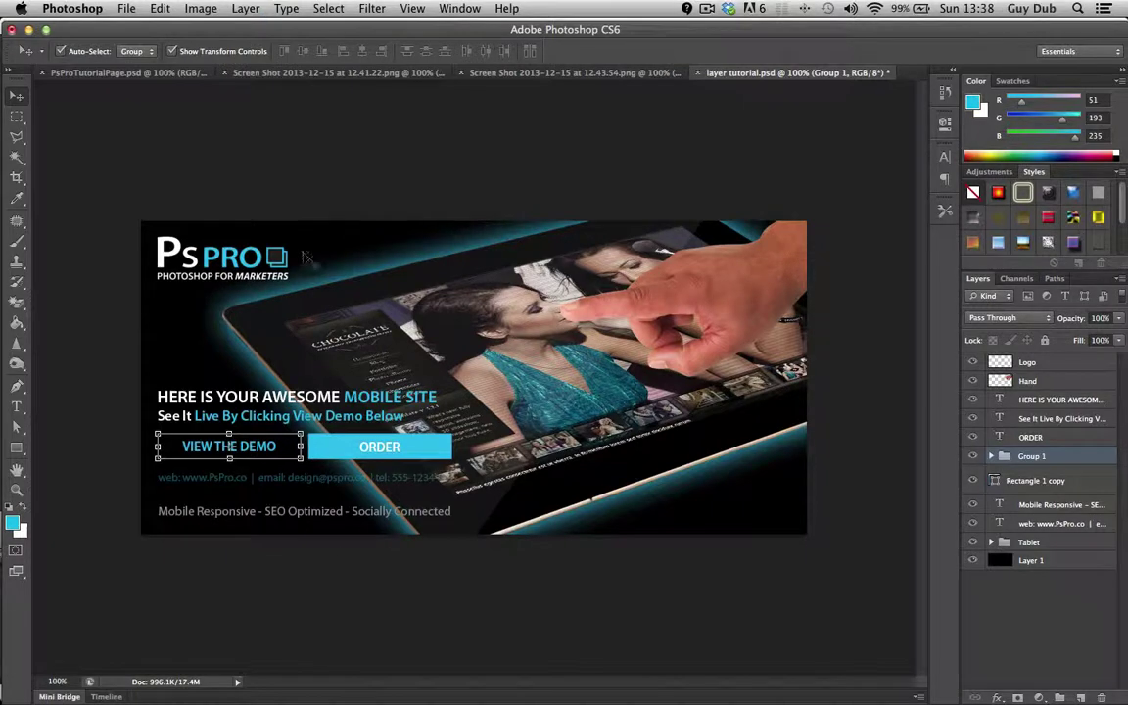
pyautogui.press('super+z')
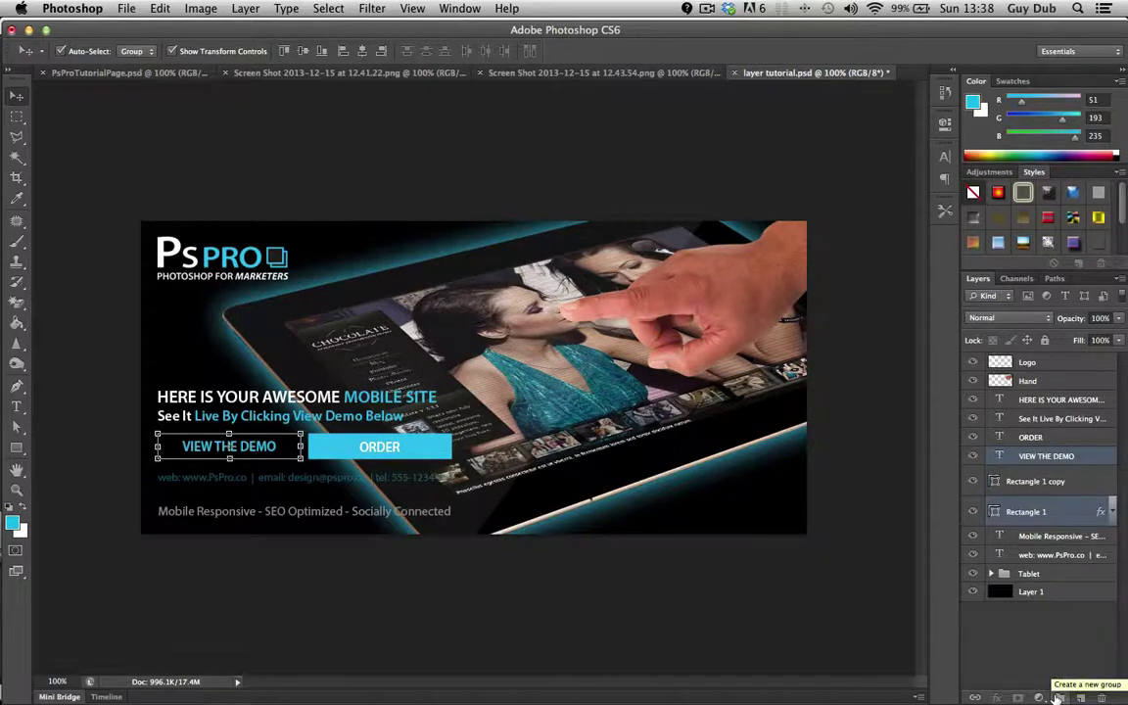
pyautogui.click(1058, 698)
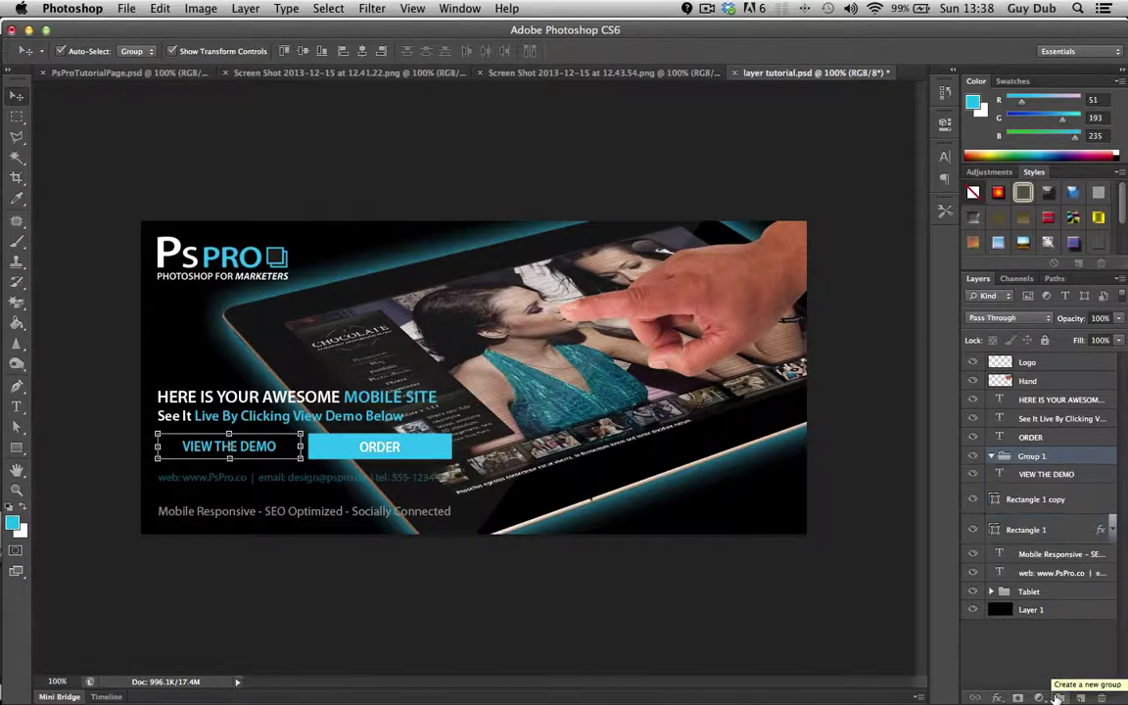
pyautogui.click(271, 446)
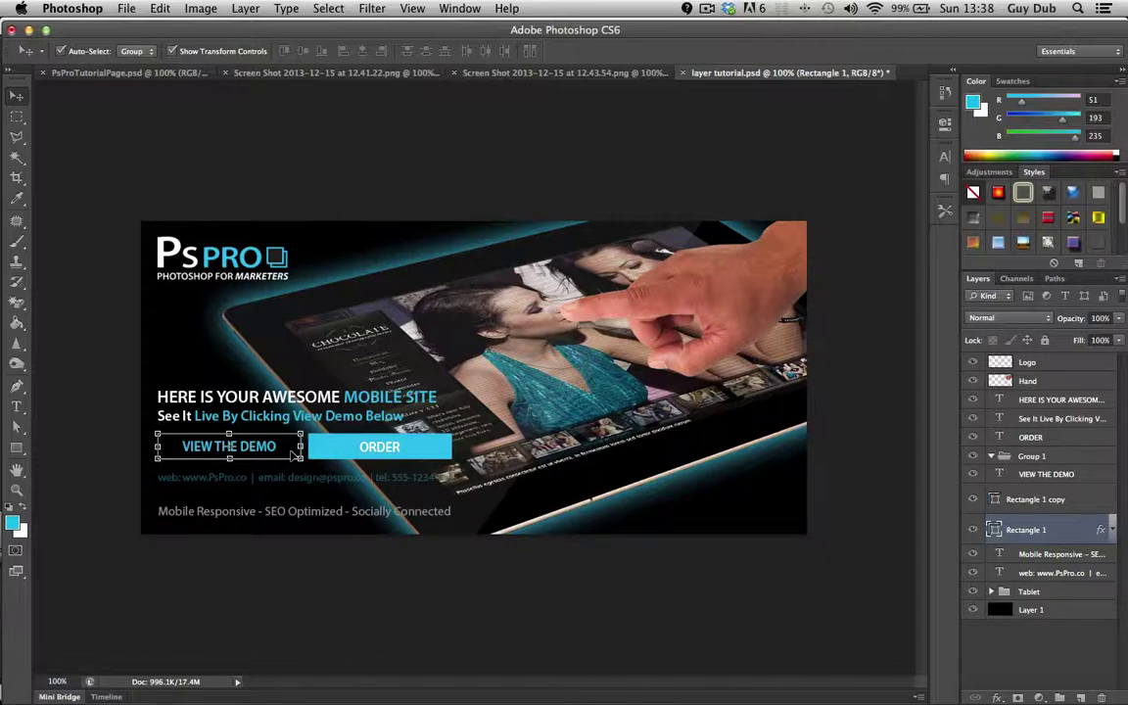
pyautogui.hotkey('ctrl', 'g')
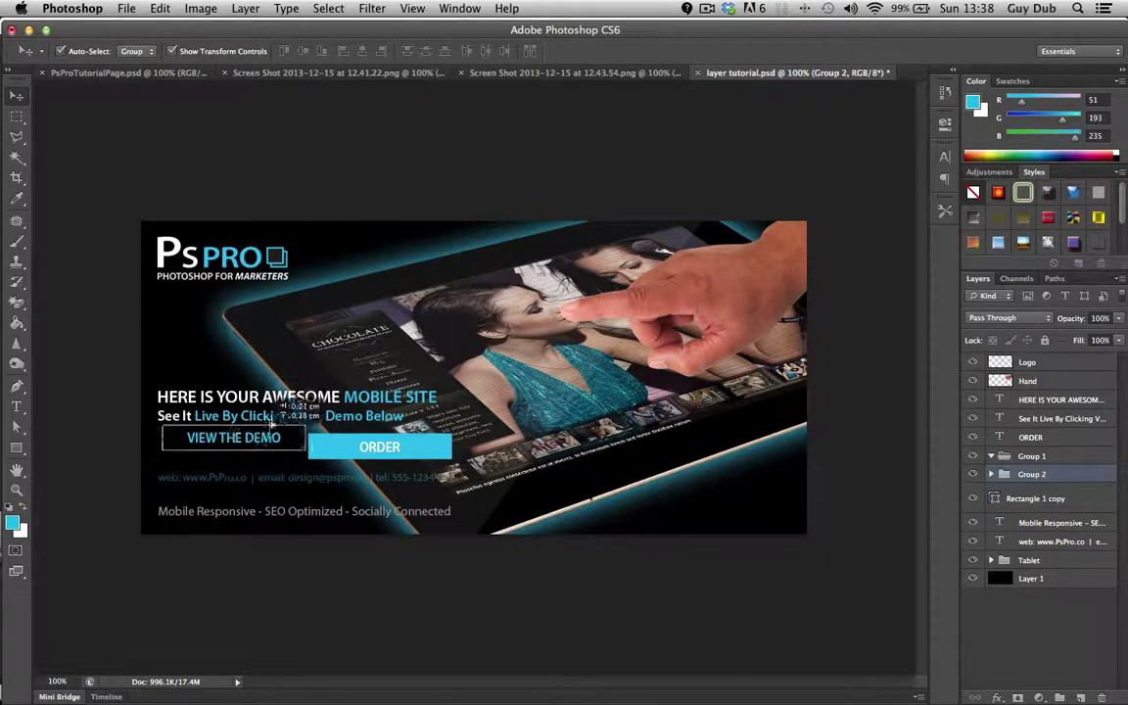
pyautogui.moveTo(287, 451)
pyautogui.mouseDown()
pyautogui.moveTo(324, 336)
pyautogui.moveTo(355, 312)
pyautogui.moveTo(391, 322)
pyautogui.moveTo(292, 333)
pyautogui.moveTo(686, 480)
pyautogui.moveTo(278, 443)
pyautogui.mouseUp()
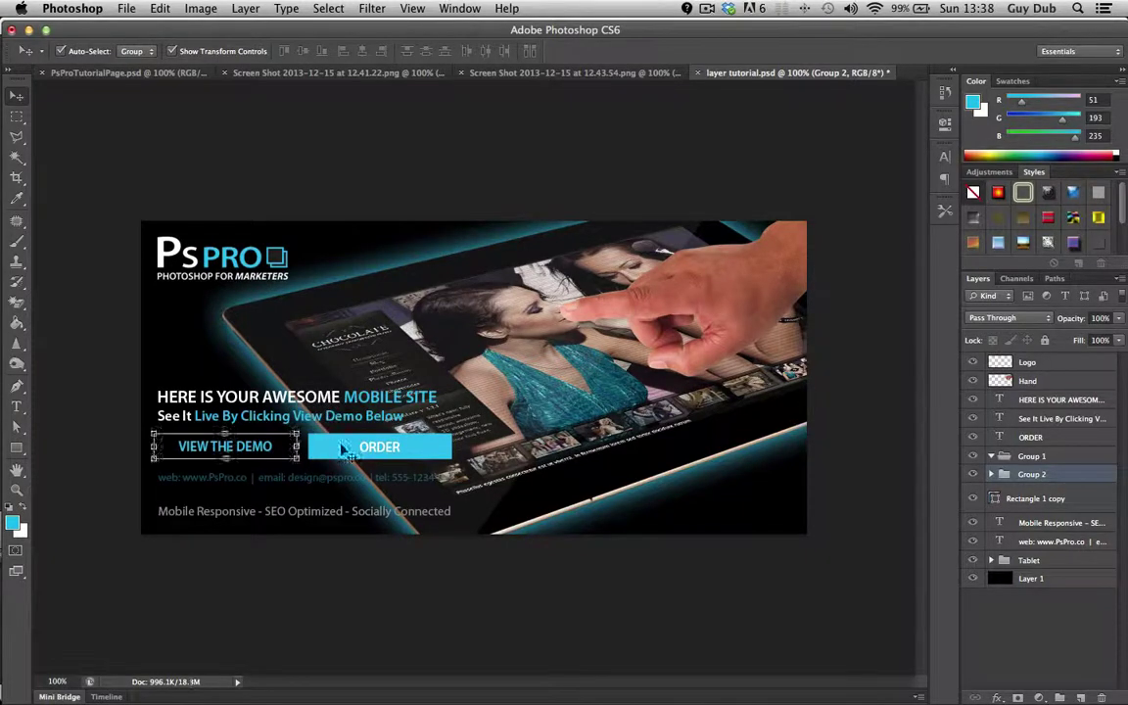
# Step: Group the ORDER text with Rectangle 1 copy as Group 3 and test-move it
pyautogui.click(377, 446)
pyautogui.keyDown('shift'); pyautogui.click(366, 450); pyautogui.keyUp('shift')
pyautogui.press('super+g')
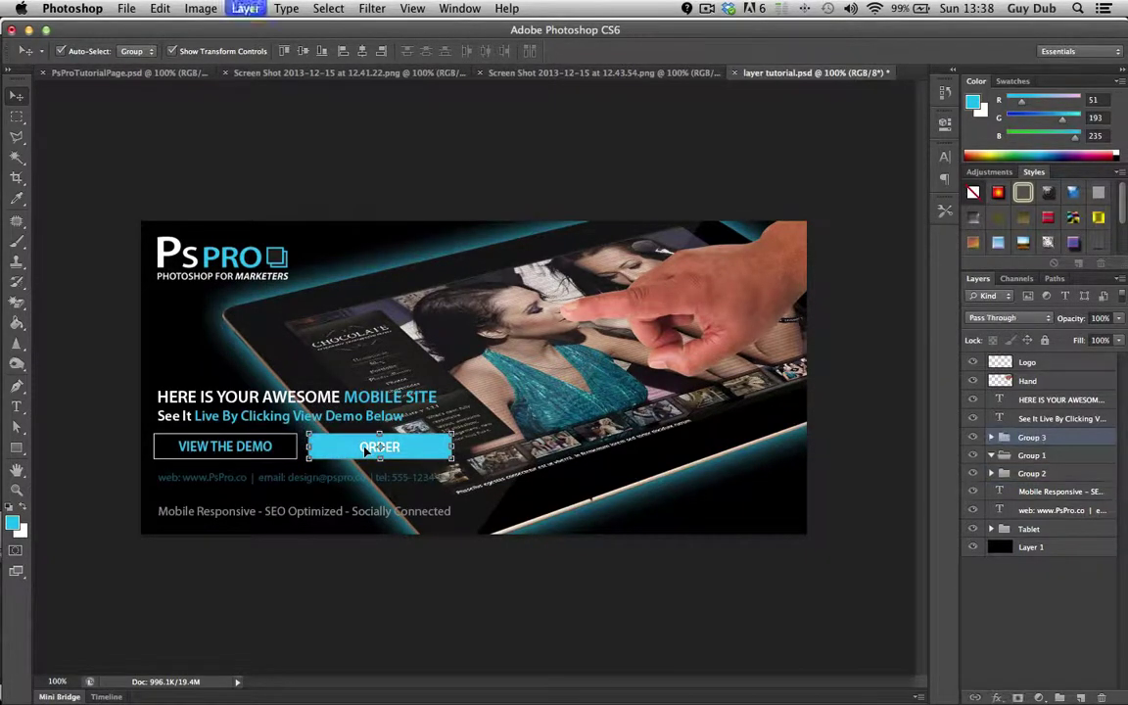
pyautogui.moveTo(331, 440)
pyautogui.mouseDown()
pyautogui.moveTo(326, 310)
pyautogui.moveTo(331, 440)
pyautogui.moveTo(518, 492)
pyautogui.moveTo(344, 449)
pyautogui.mouseUp()
# Step: Nest Group 3 and Group 2 together into a new Group 4
pyautogui.click(507, 519)
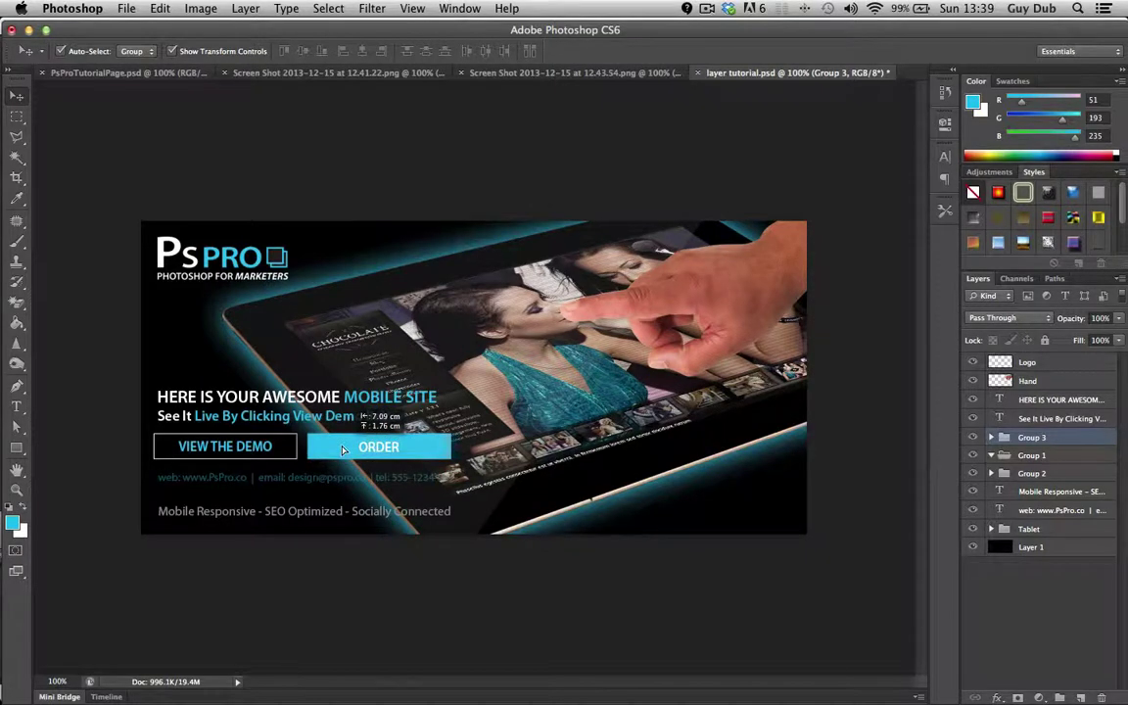
pyautogui.keyDown('shift'); pyautogui.click(287, 451); pyautogui.keyUp('shift')
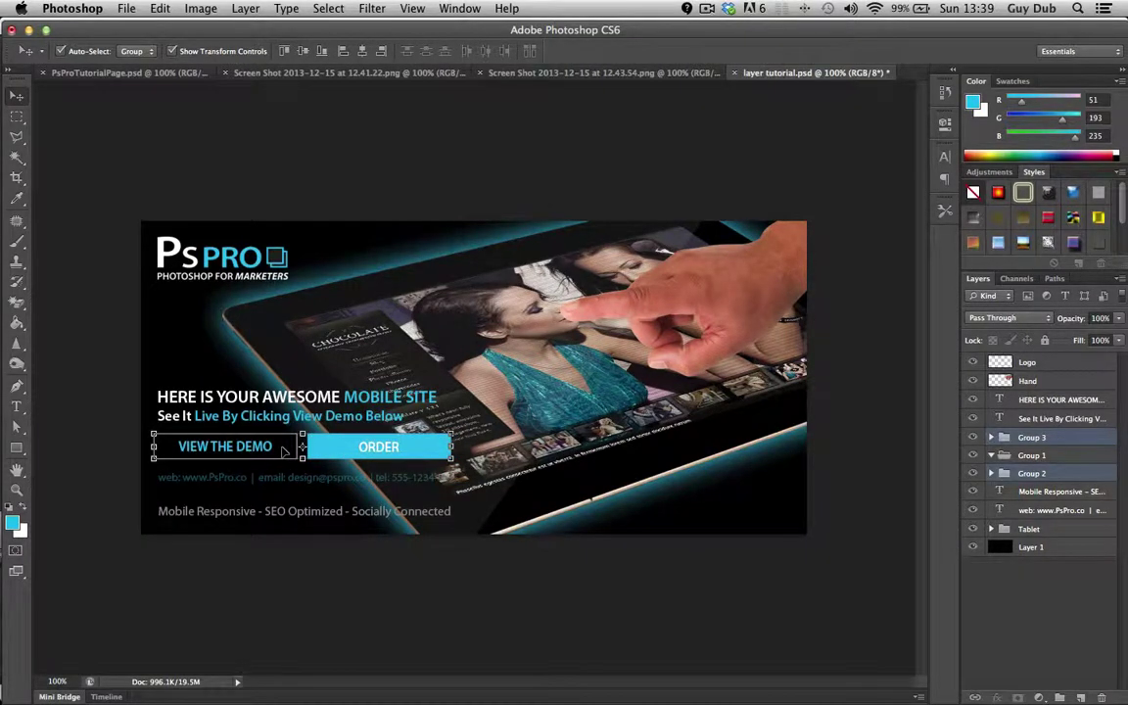
pyautogui.press('super+g')
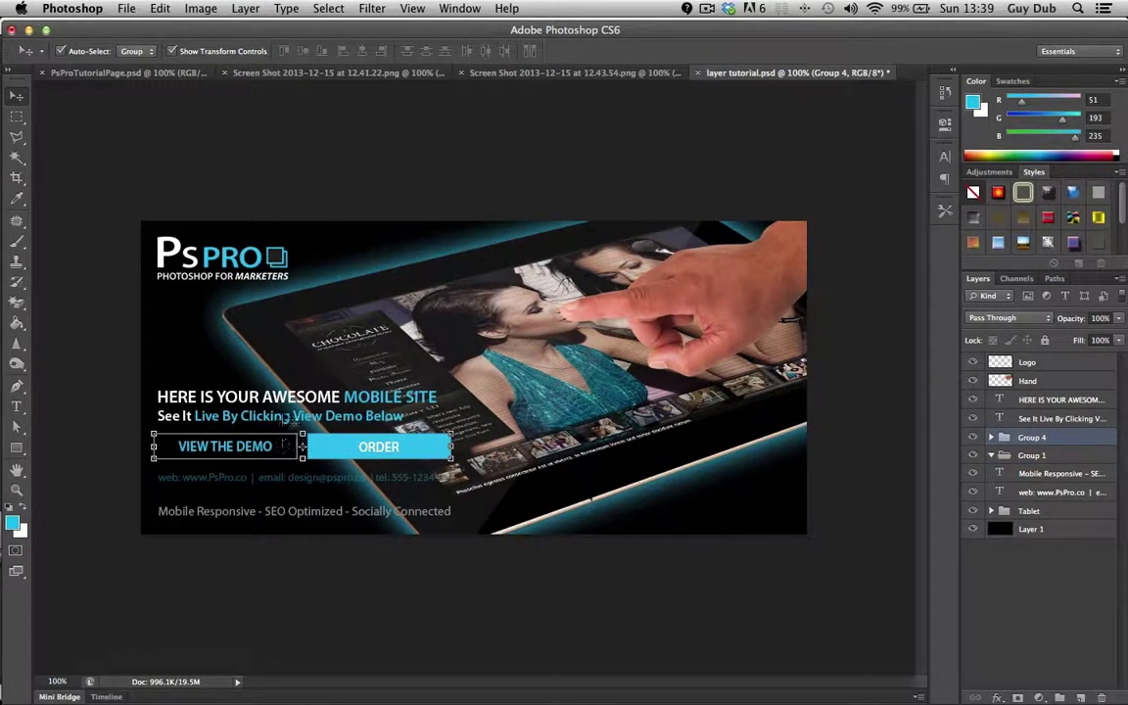
# Step: Select the headline, Group 4 and footer lines, align their left edges, and group them
pyautogui.click(294, 396)
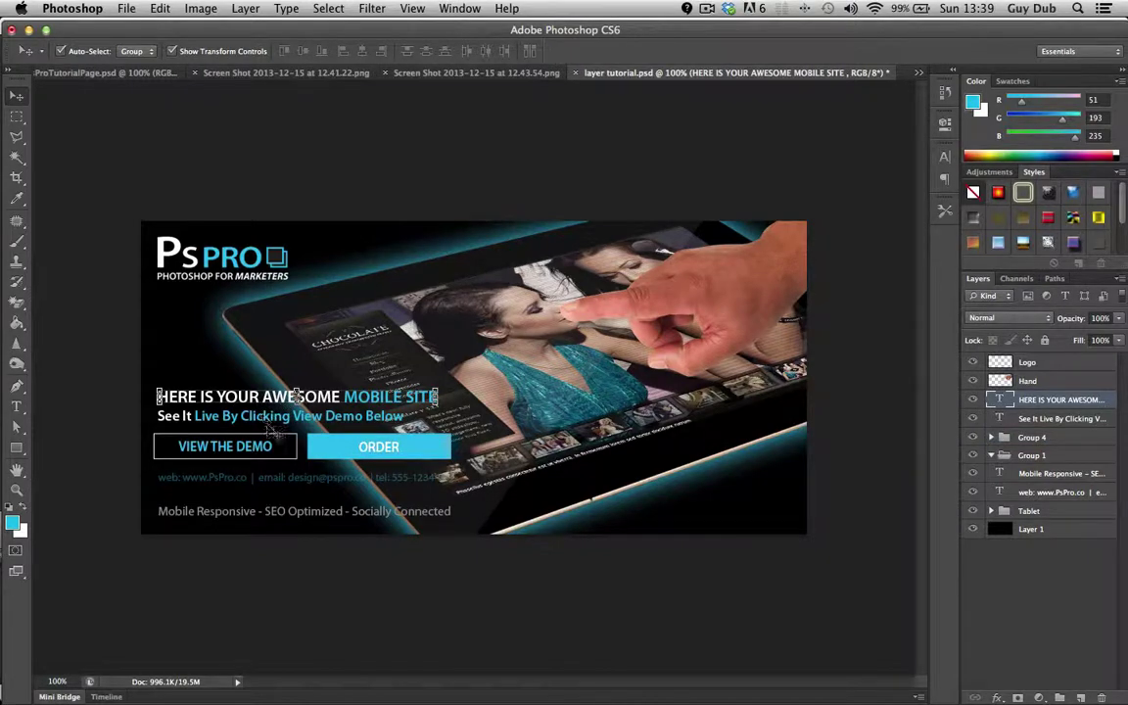
pyautogui.click(294, 509)
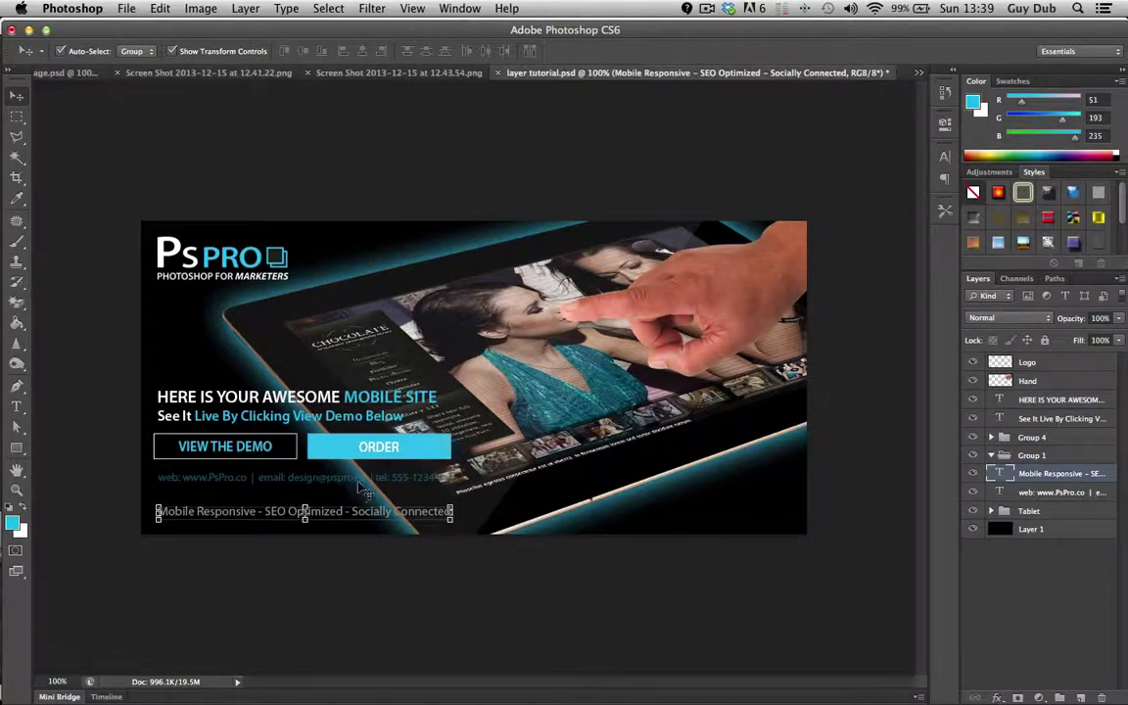
pyautogui.keyDown('shift'); pyautogui.click(329, 442); pyautogui.keyUp('shift')
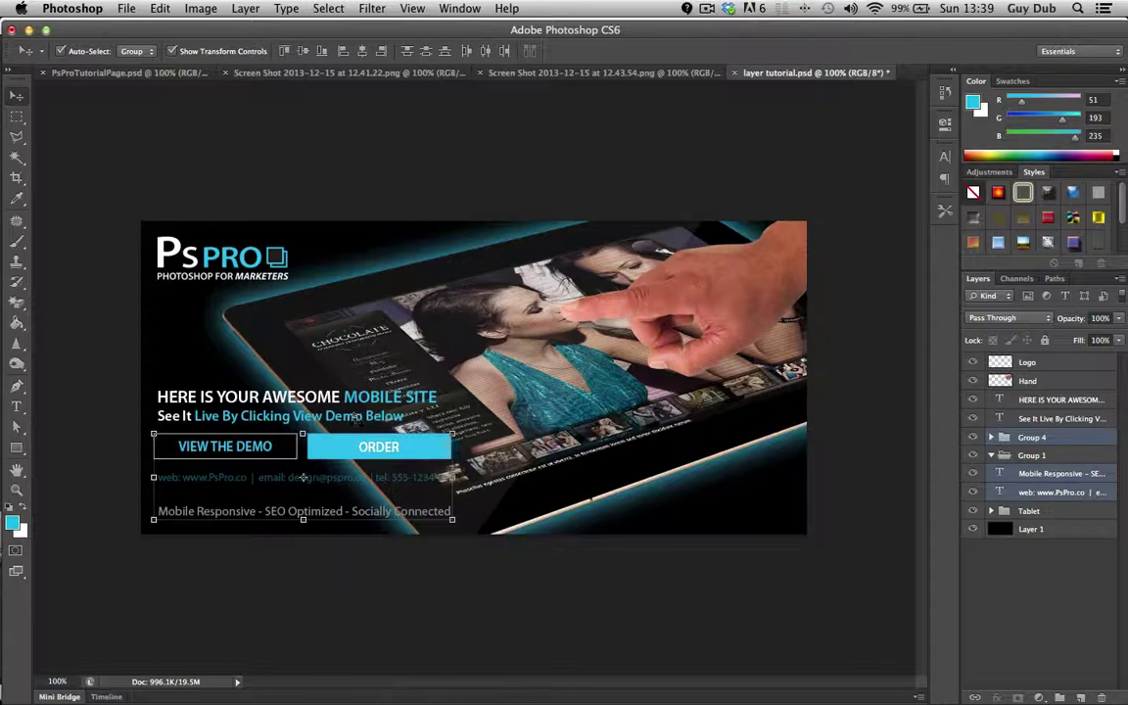
pyautogui.keyDown('shift'); pyautogui.click(323, 397); pyautogui.keyUp('shift')
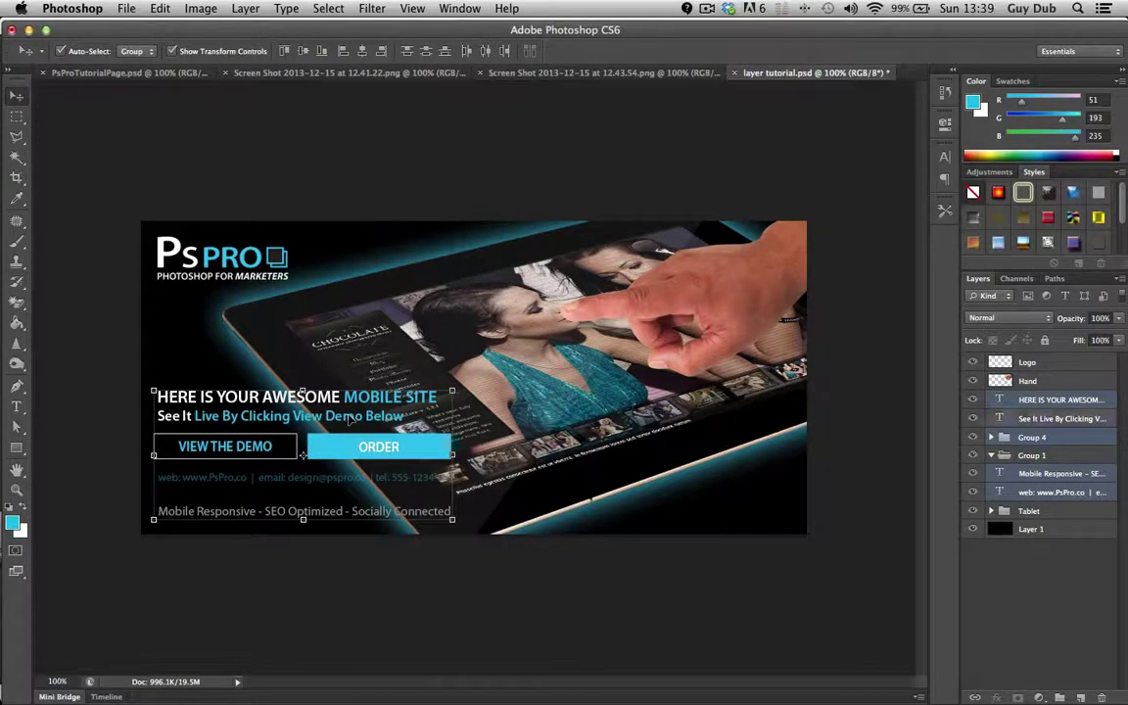
pyautogui.click(342, 51)
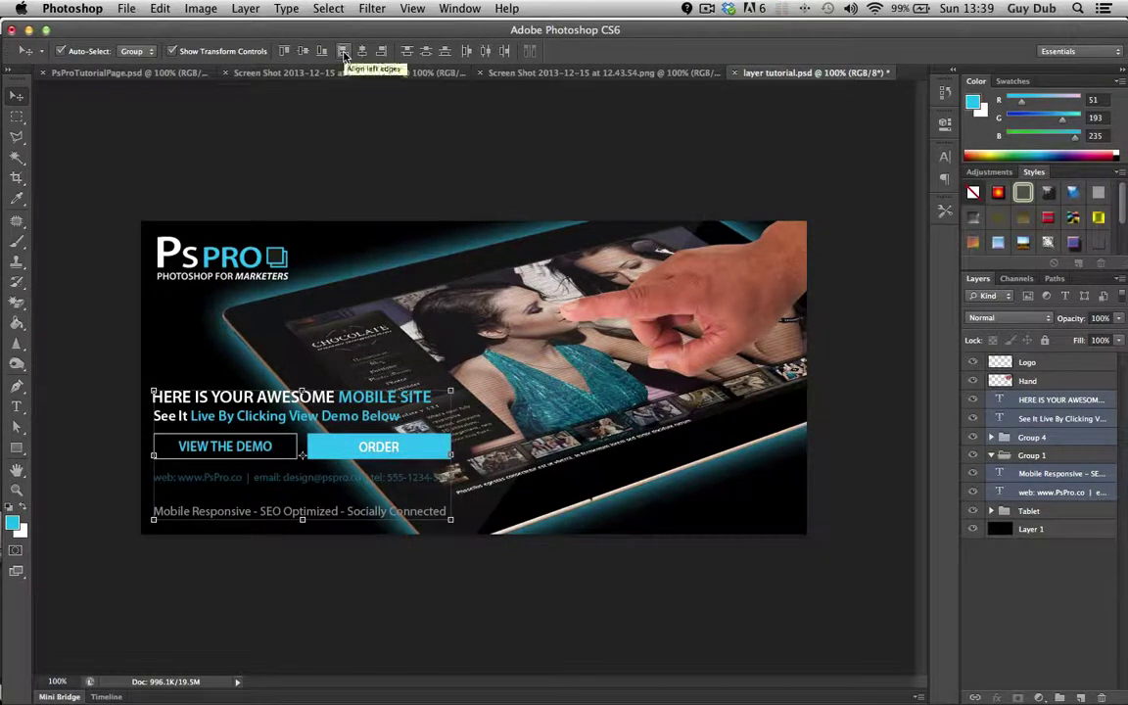
pyautogui.hotkey('ctrl', 'g')
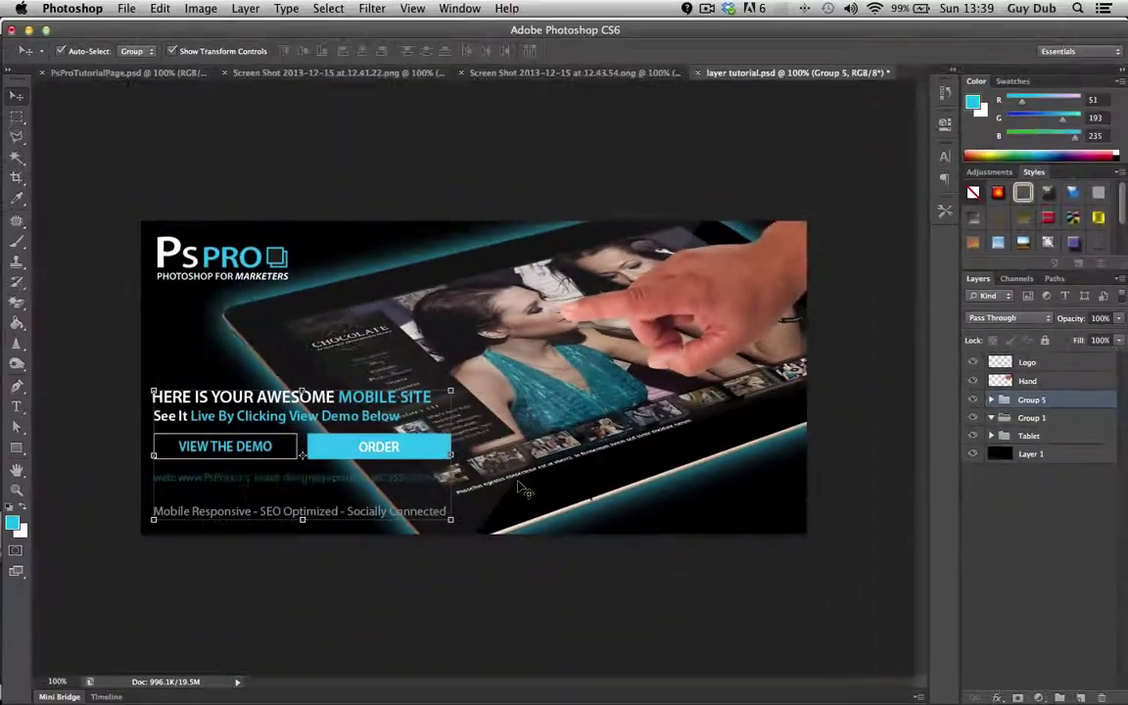
# Step: Test-move Group 5 right and back to the lower left, then nudge the PsPro logo
pyautogui.moveTo(432, 449); pyautogui.dragTo(690, 319)
pyautogui.moveTo(498, 319); pyautogui.dragTo(241, 455)
pyautogui.click(112, 355)
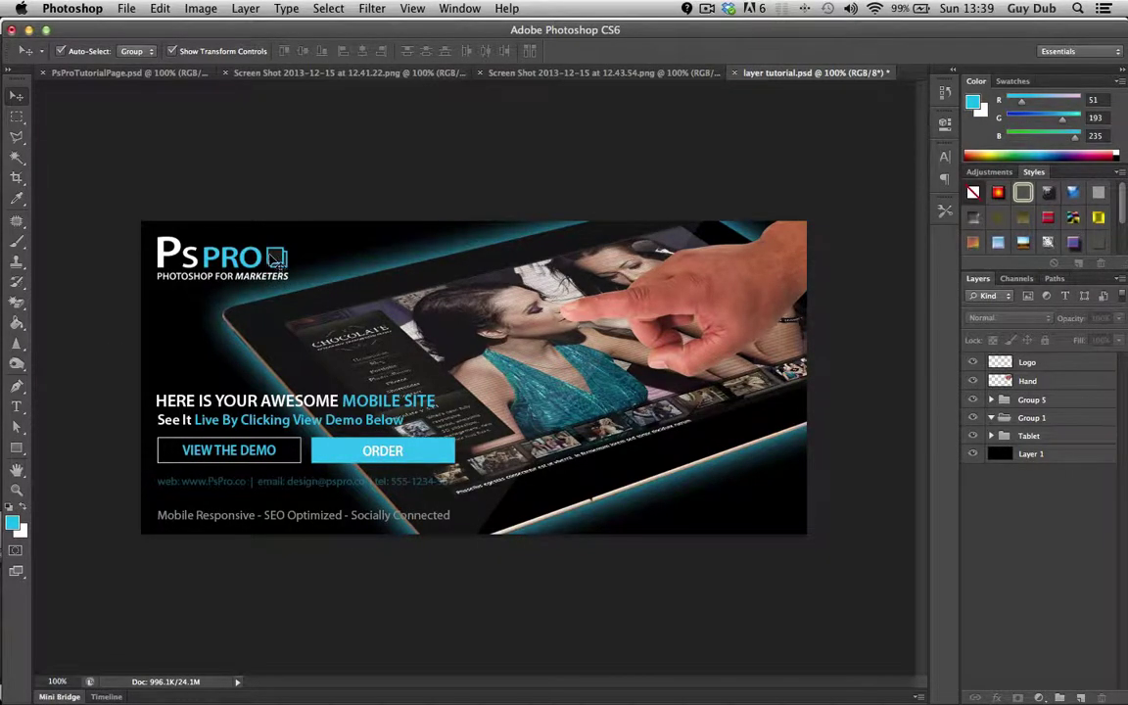
pyautogui.moveTo(266, 252)
pyautogui.mouseDown()
pyautogui.moveTo(328, 263)
pyautogui.moveTo(279, 265)
pyautogui.moveTo(266, 253)
pyautogui.mouseUp()
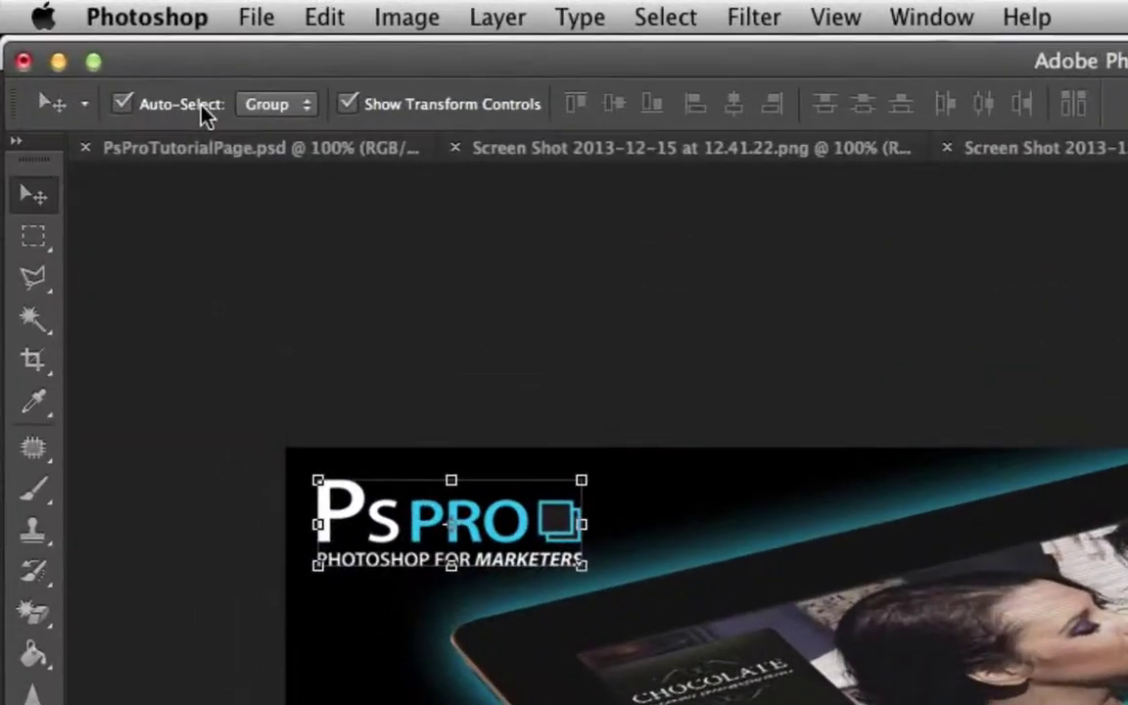
# Step: Switch Auto-Select to Layer and move the website line down about 14 px
pyautogui.click(283, 104)
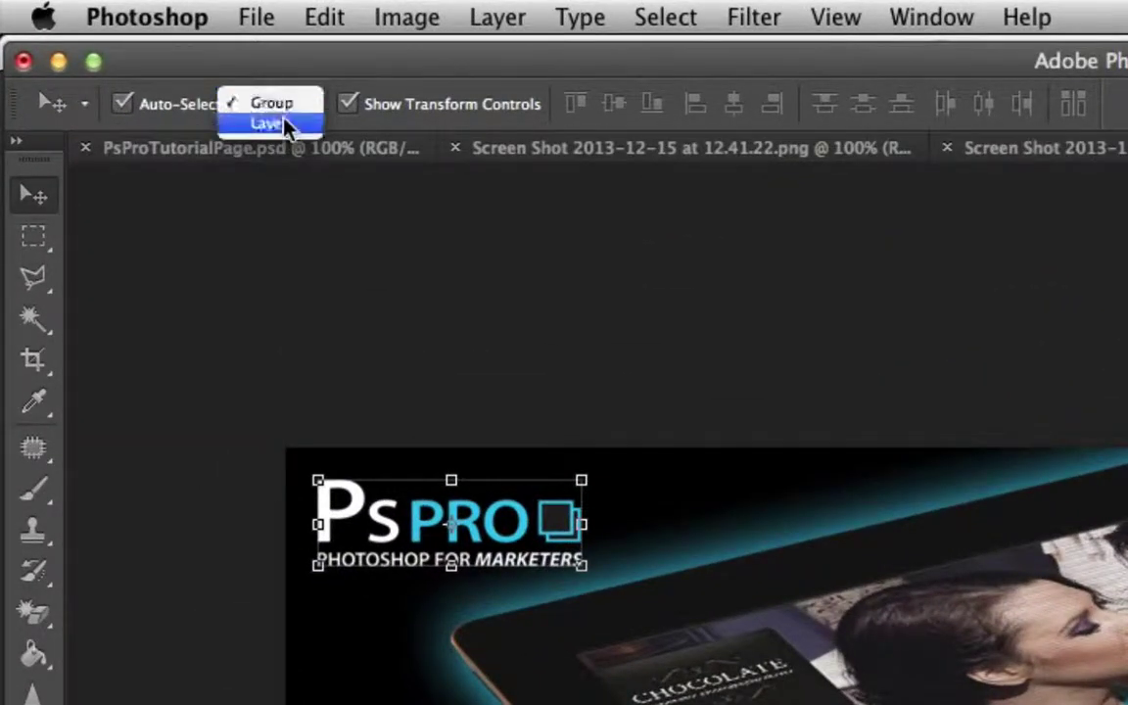
pyautogui.click(283, 124)
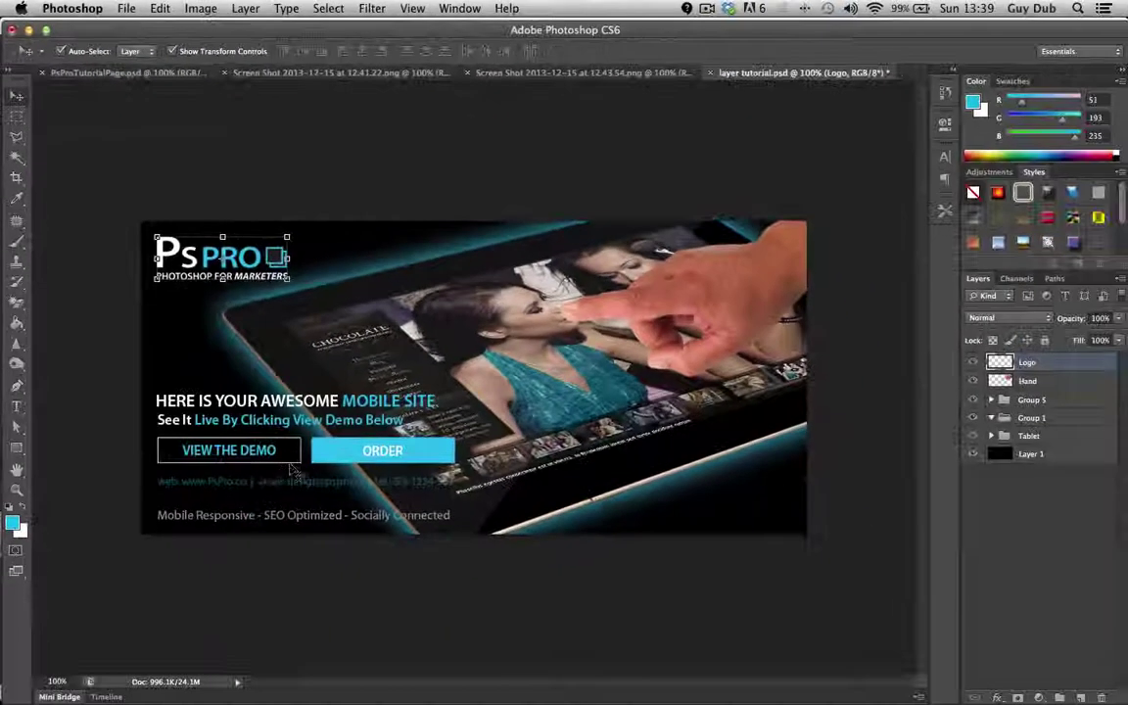
pyautogui.click(290, 482)
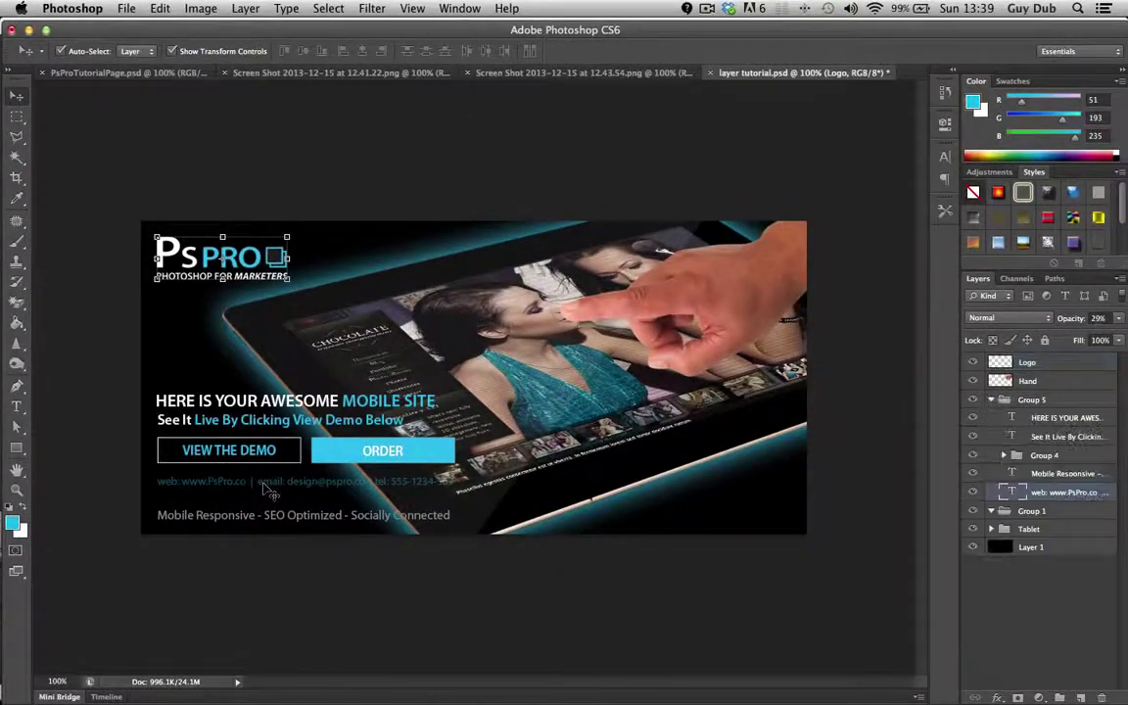
pyautogui.moveTo(279, 492); pyautogui.dragTo(279, 505)
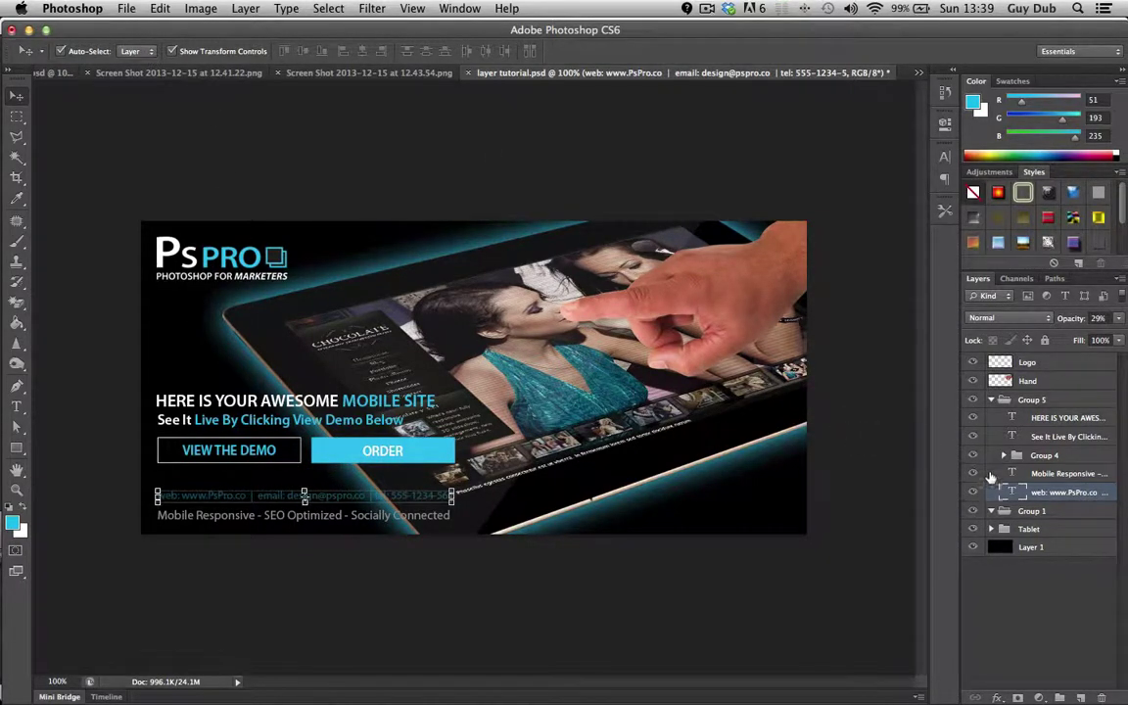
# Step: Switch Auto-Select back to Group and shift Group 5 slightly left
pyautogui.click(137, 51)
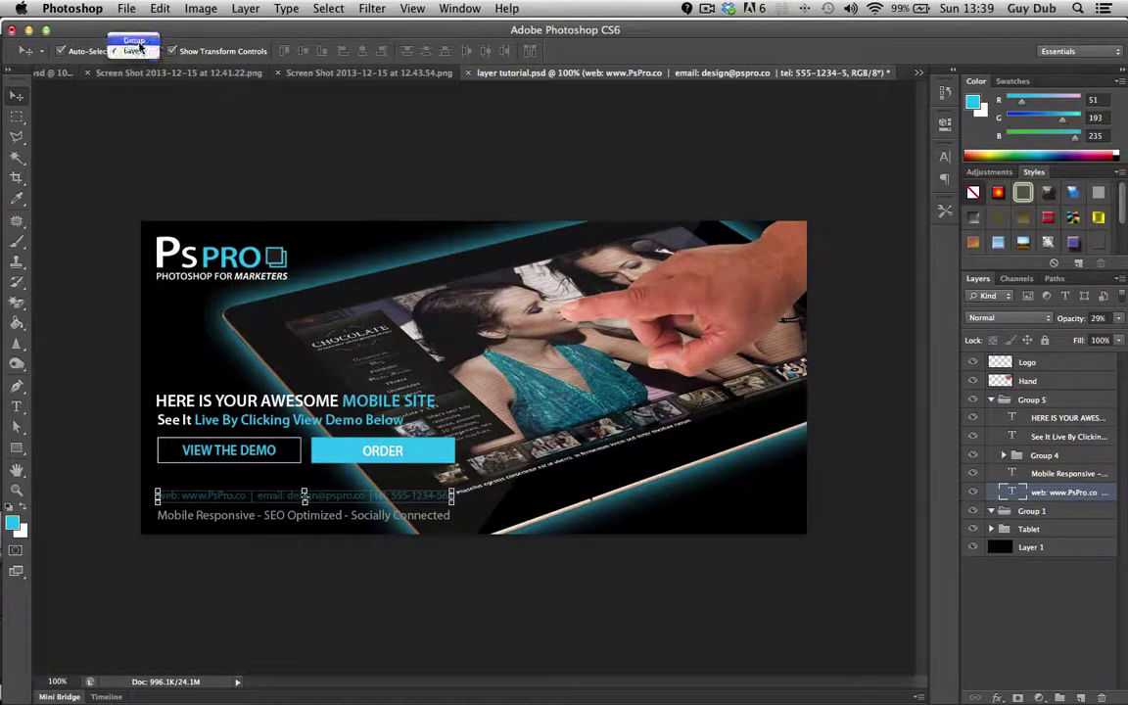
pyautogui.click(134, 40)
pyautogui.click(329, 453)
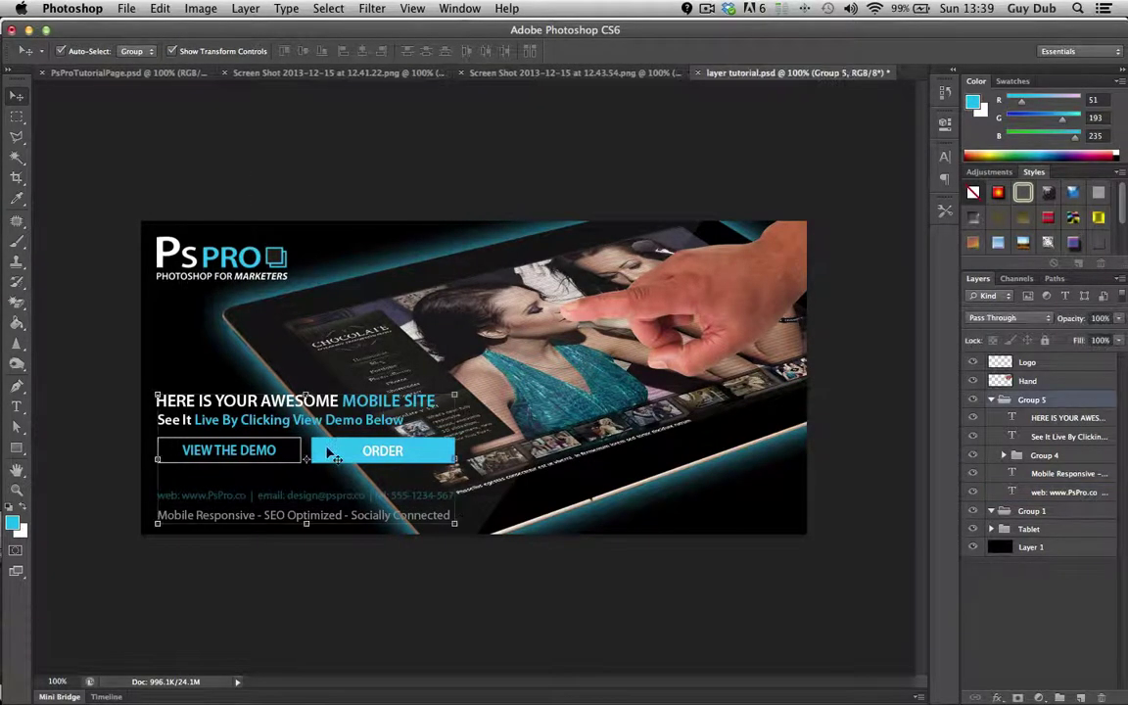
pyautogui.moveTo(331, 454)
pyautogui.mouseDown()
pyautogui.moveTo(330, 352)
pyautogui.moveTo(326, 455)
pyautogui.mouseUp()
# Step: Deselect the text group by clicking an empty area of the canvas
pyautogui.click(328, 184)
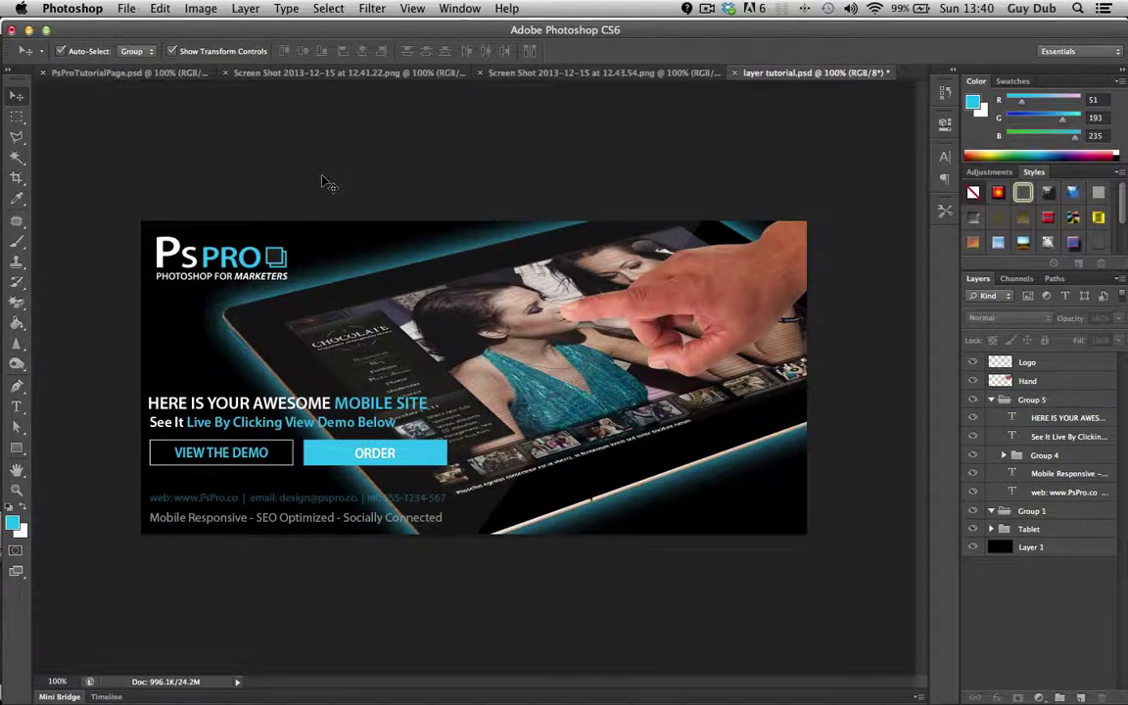